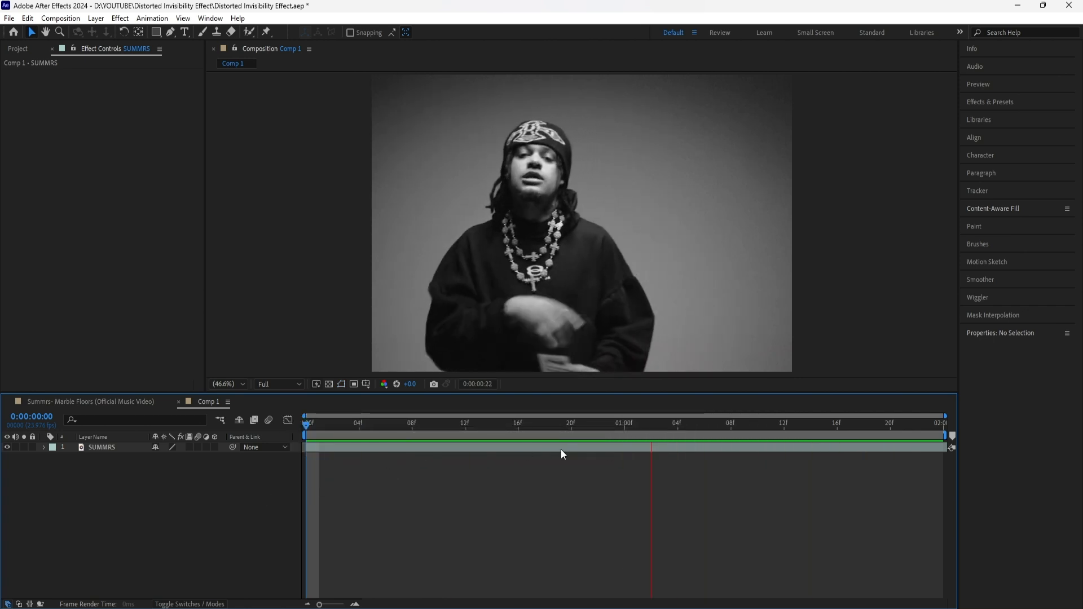
- Mark the performer in the SUMMRS layer as foreground with the Roto Brush, stroking over his face and chest
{"action": "left_click", "coordinate": [116, 449]}
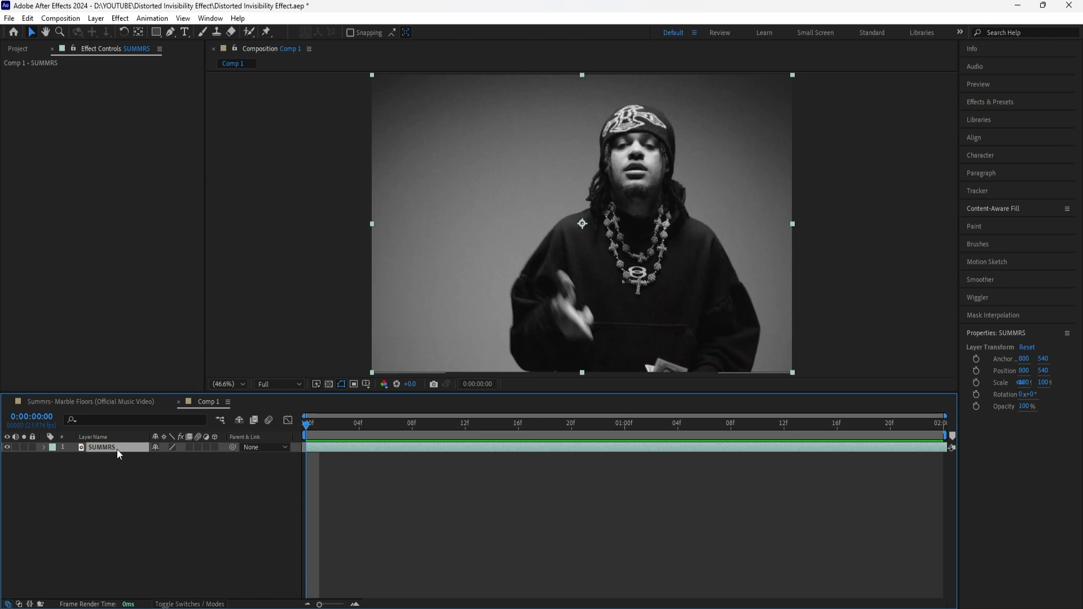
{"action": "double_click", "coordinate": [117, 449]}
{"action": "left_click", "coordinate": [247, 33]}
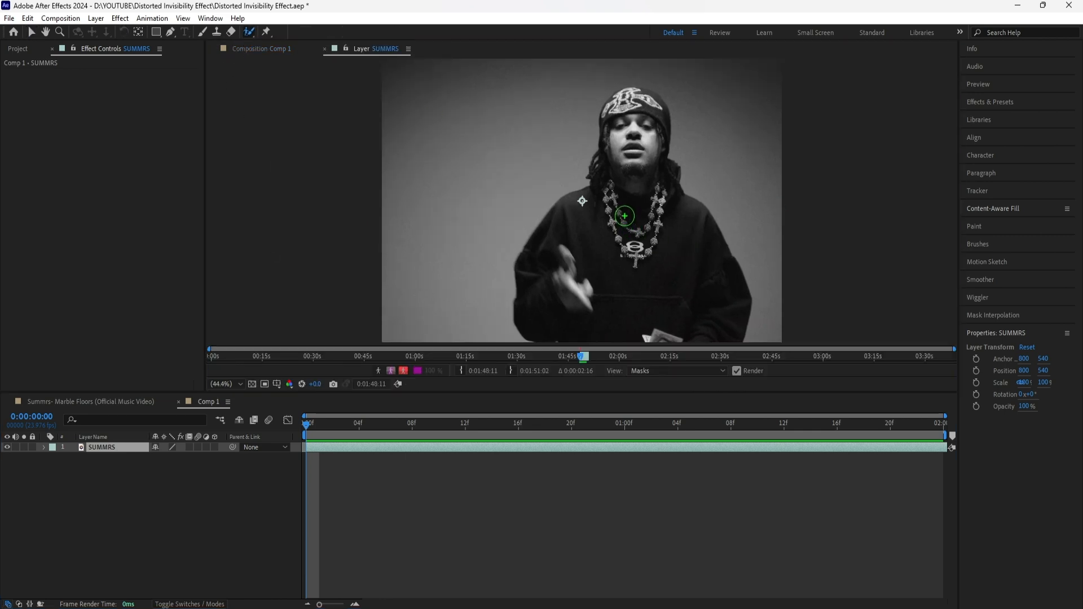
{"action": "mouse_move", "coordinate": [624, 216]}
{"action": "left_mouse_down"}
{"action": "mouse_move", "coordinate": [638, 216]}
{"action": "mouse_move", "coordinate": [624, 216]}
{"action": "mouse_move", "coordinate": [636, 261]}
{"action": "left_mouse_up"}
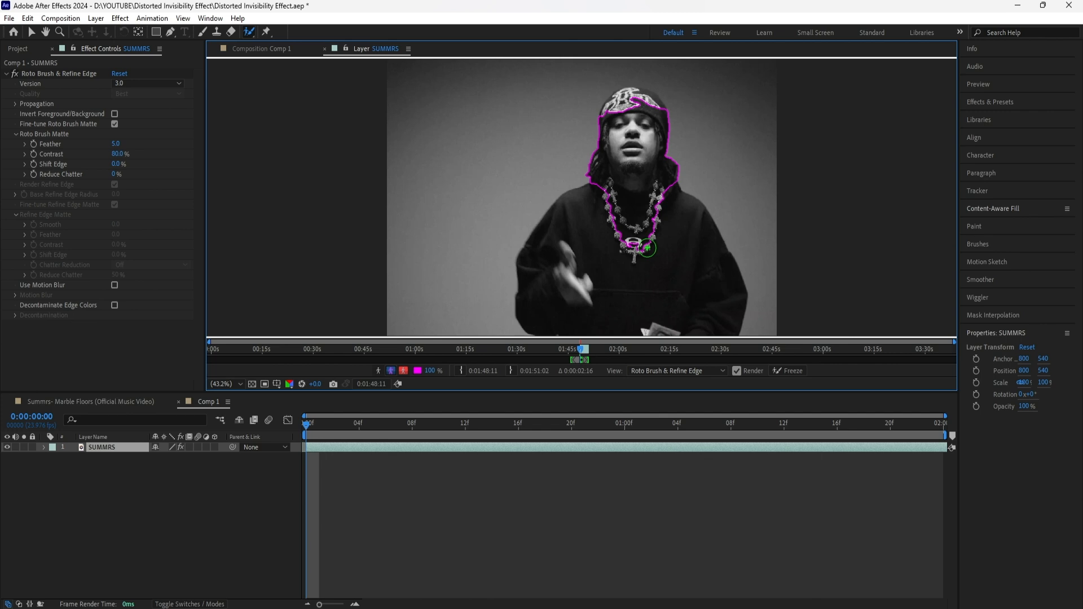
{"action": "key", "text": "alt"}
{"action": "left_click_drag", "start_coordinate": [634, 138], "coordinate": [633, 261]}
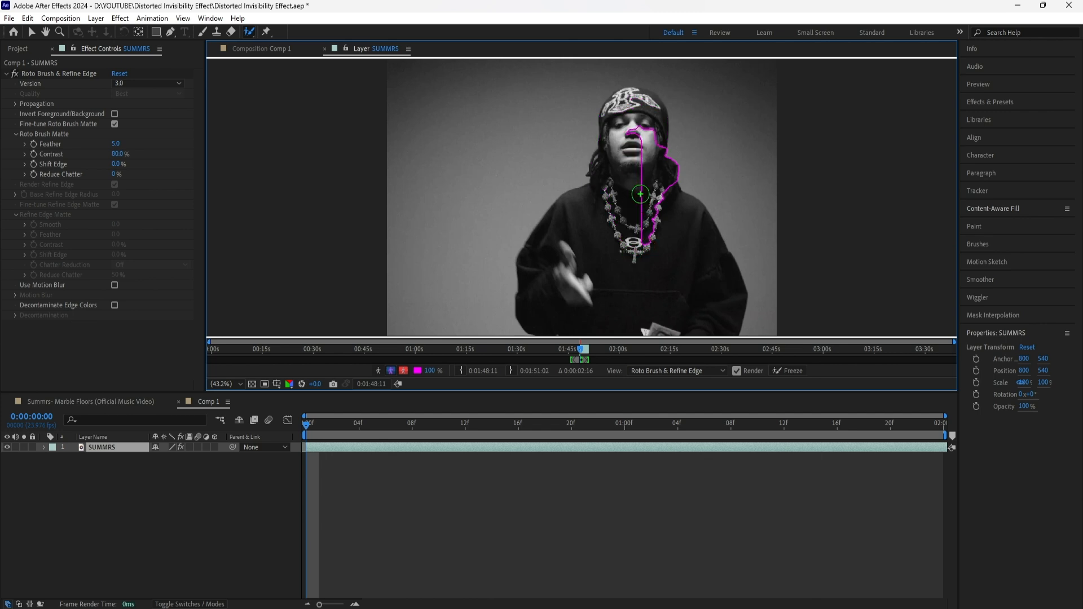
- Check the roto outline through the clip, return to the first frame and freeze the Roto Brush propagation
{"action": "left_click_drag", "start_coordinate": [307, 422], "coordinate": [691, 430]}
{"action": "key", "text": "Home"}
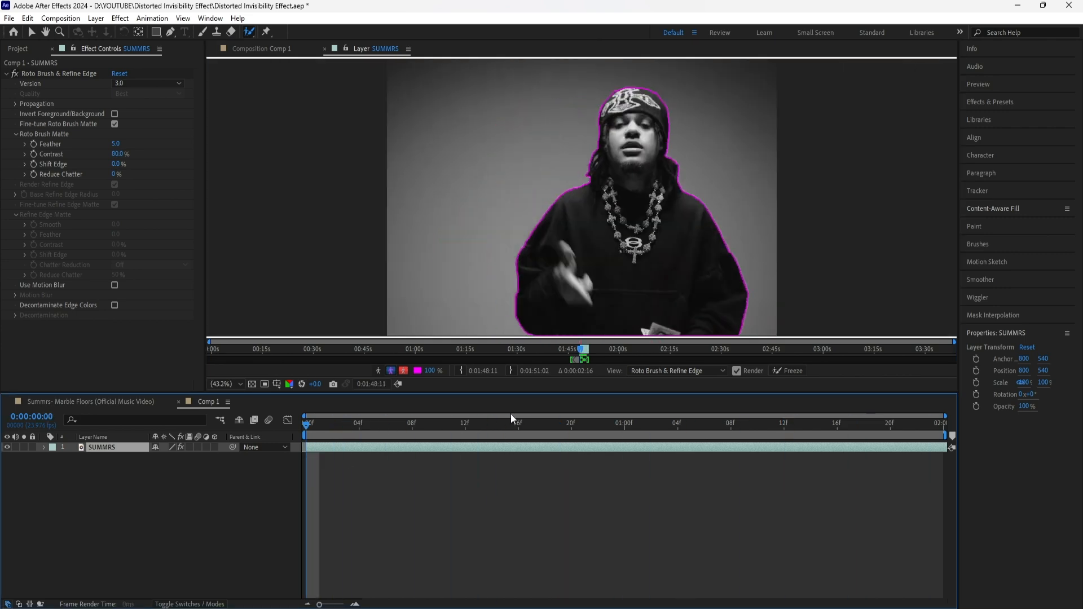
{"action": "left_click", "coordinate": [792, 374]}
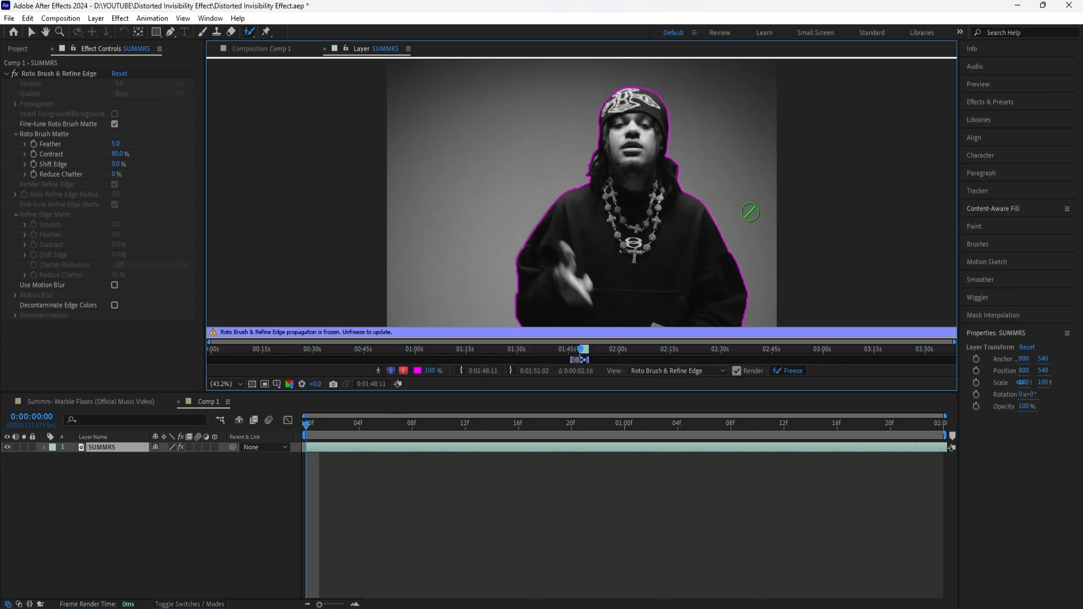
- Back in the Comp 1 view, set the Roto Brush matte's Shift Edge to -50% and its Feather to 8
{"action": "left_click", "coordinate": [273, 49]}
{"action": "key", "text": "space"}
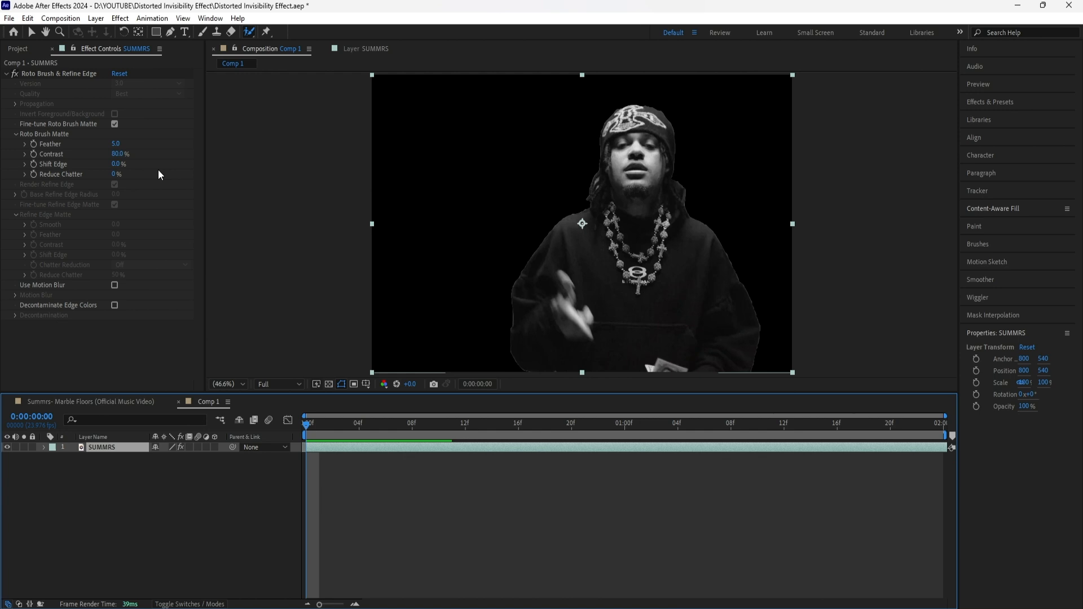
{"action": "left_click", "coordinate": [124, 166]}
{"action": "type", "text": "-50"}
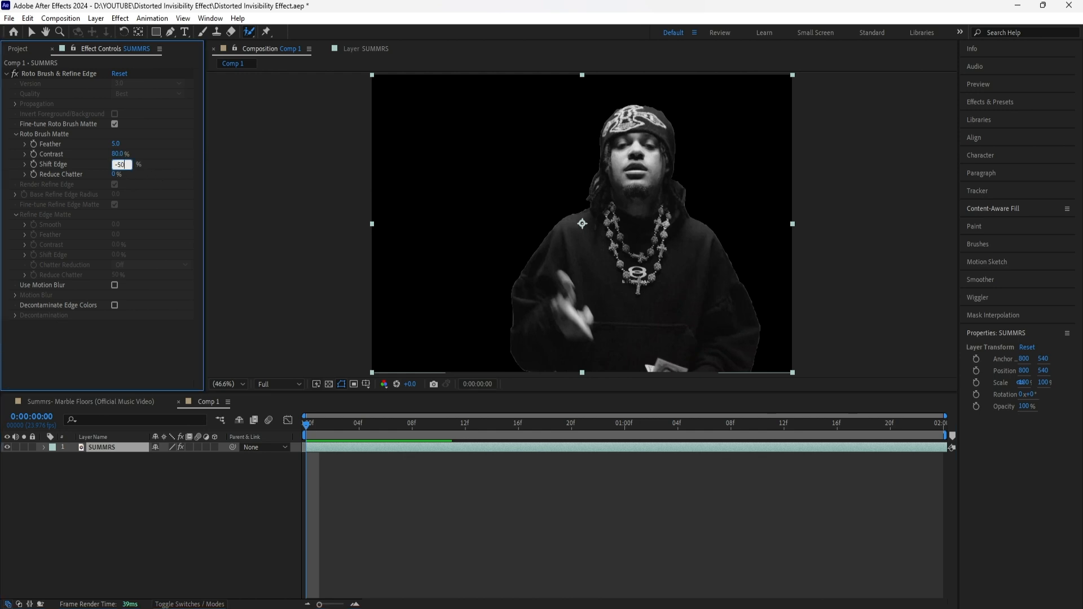
{"action": "key", "text": "Return"}
{"action": "left_click", "coordinate": [122, 142]}
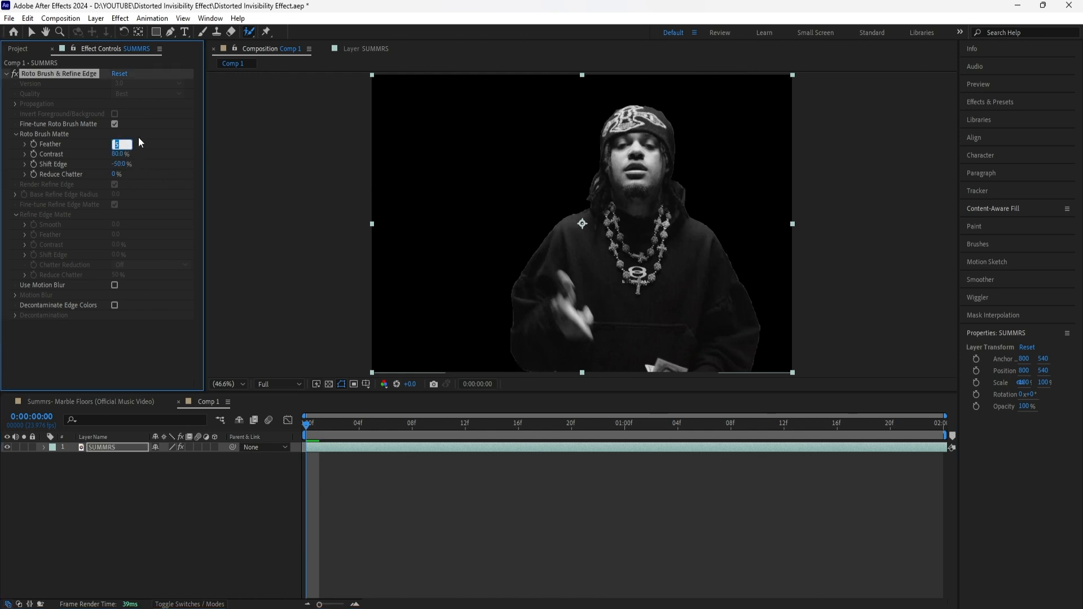
{"action": "type", "text": "8"}
- Preview the performer cutout against the transparency grid
{"action": "left_click", "coordinate": [329, 383]}
{"action": "key", "text": "space"}
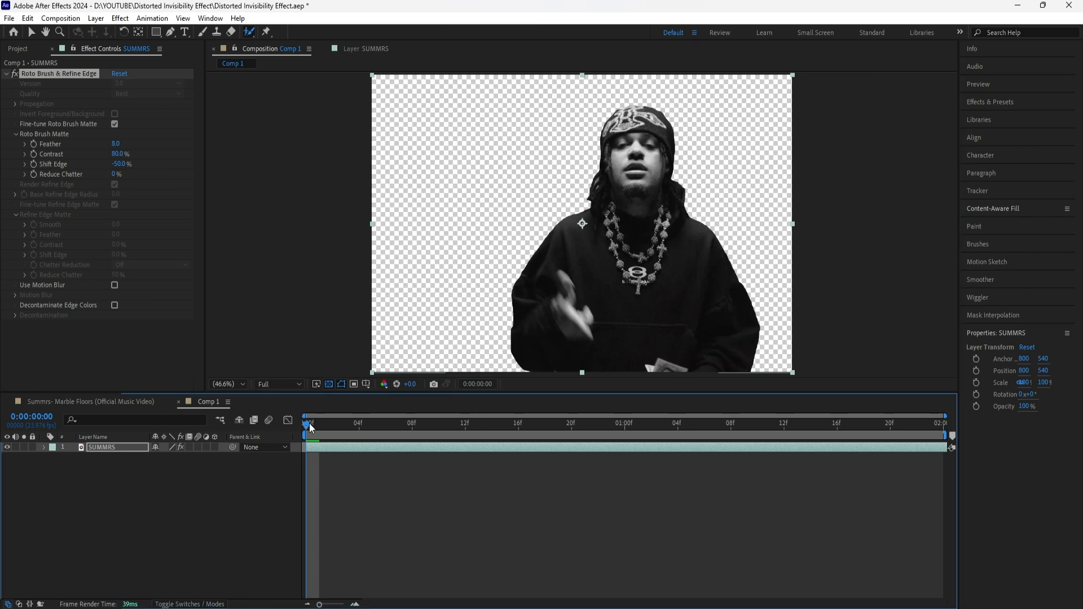
{"action": "key", "text": "space"}
{"action": "key", "text": "space"}
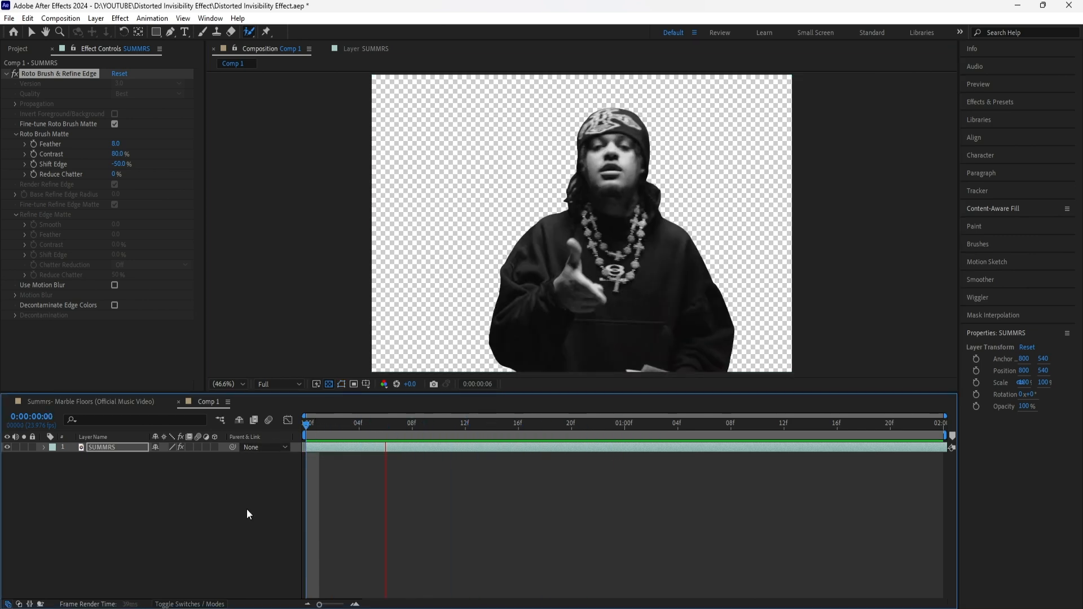
- Duplicate the SUMMRS layer and rename the lower copy SUMMRS BG
{"action": "left_click", "coordinate": [114, 446]}
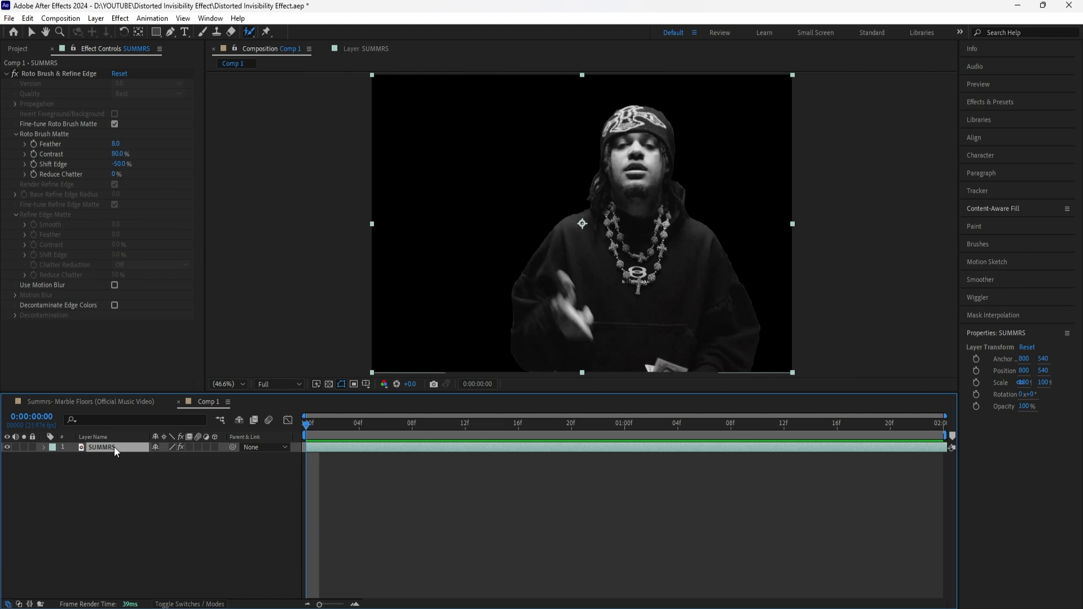
{"action": "key", "text": "ctrl+d"}
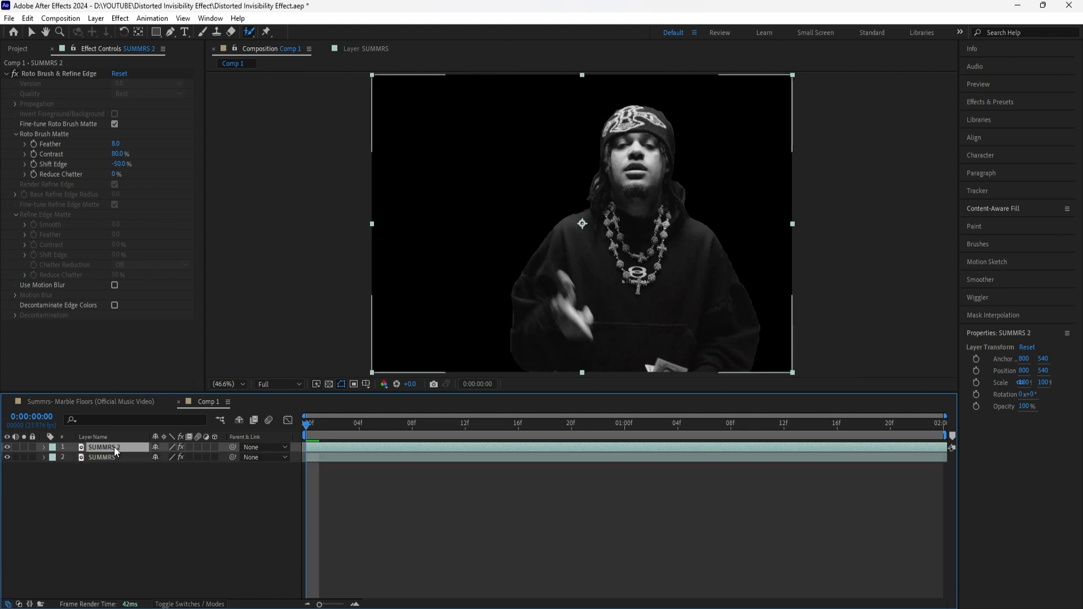
{"action": "left_click", "coordinate": [117, 458]}
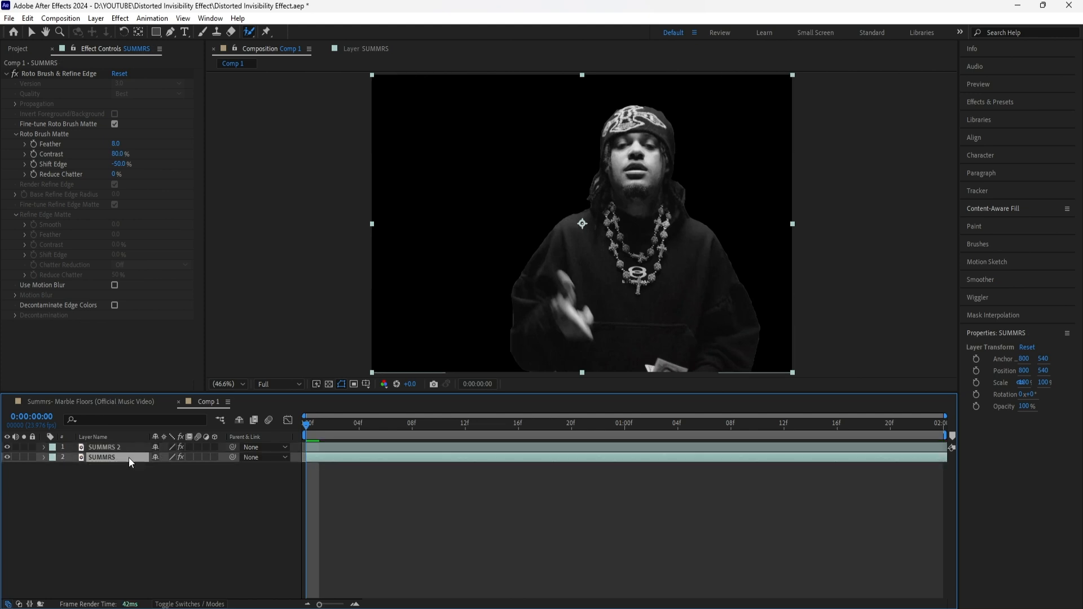
{"action": "right_click", "coordinate": [128, 458]}
{"action": "left_click", "coordinate": [169, 423]}
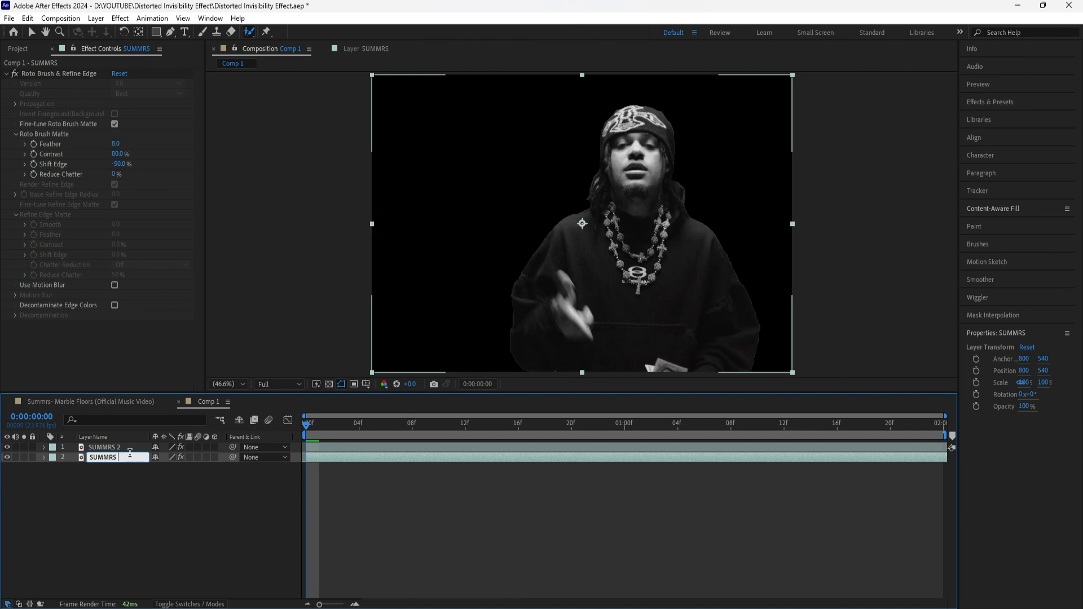
{"action": "type", "text": "BG"}
{"action": "key", "text": "Return"}
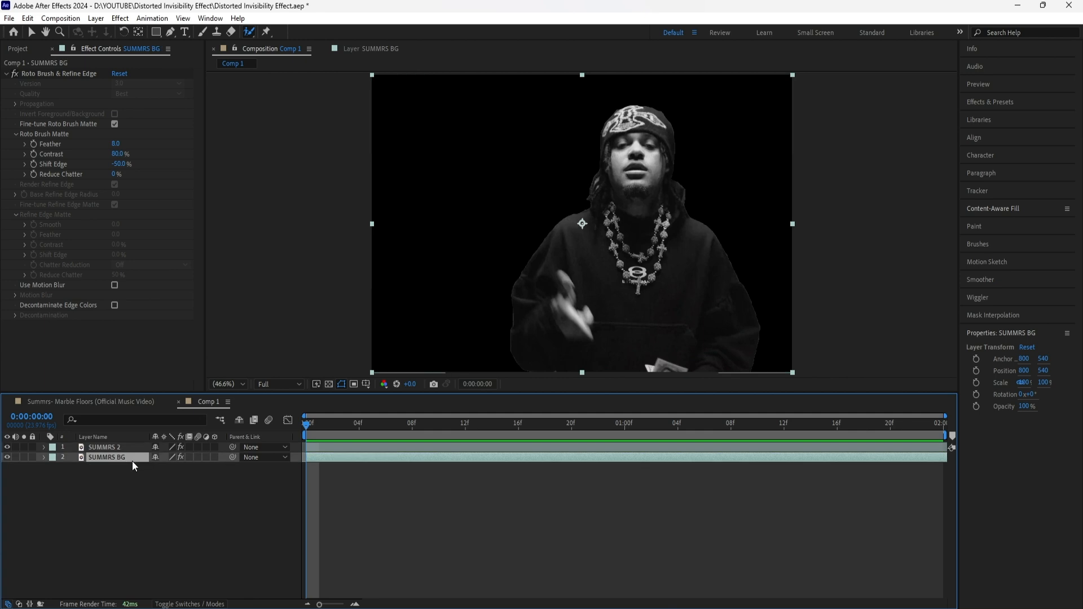
- Unfreeze the SUMMRS BG roto, invert its foreground/background, freeze it again and return to the composition view
{"action": "double_click", "coordinate": [129, 460]}
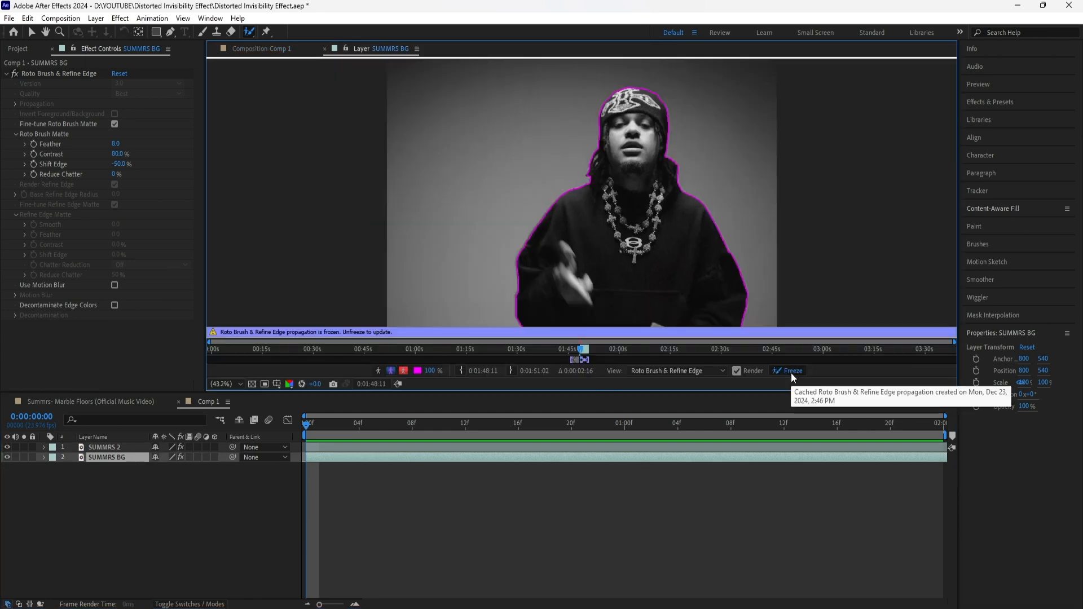
{"action": "left_click", "coordinate": [791, 373]}
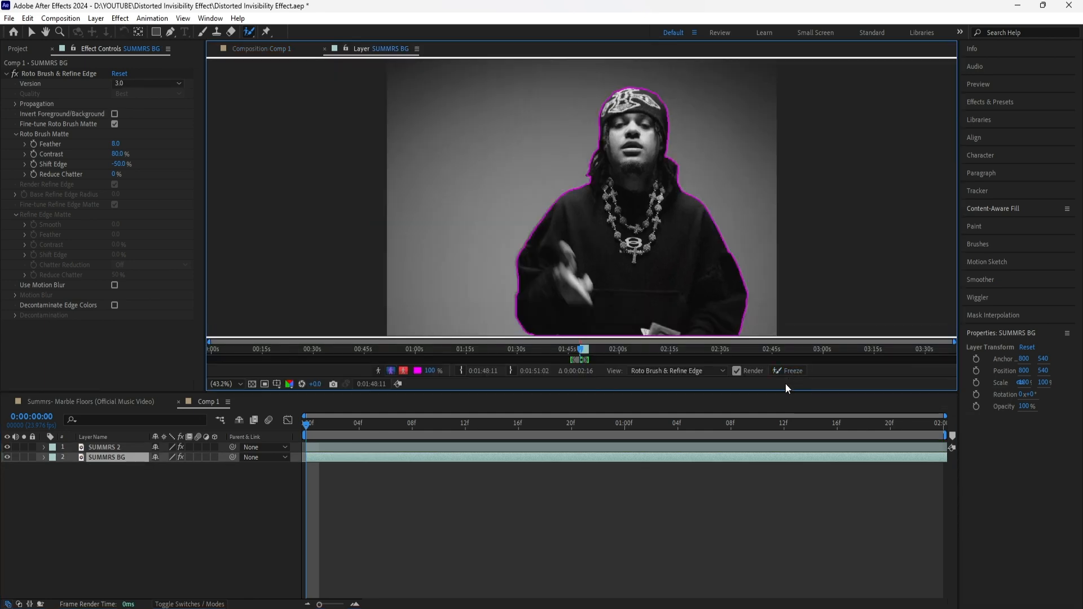
{"action": "left_click", "coordinate": [114, 115]}
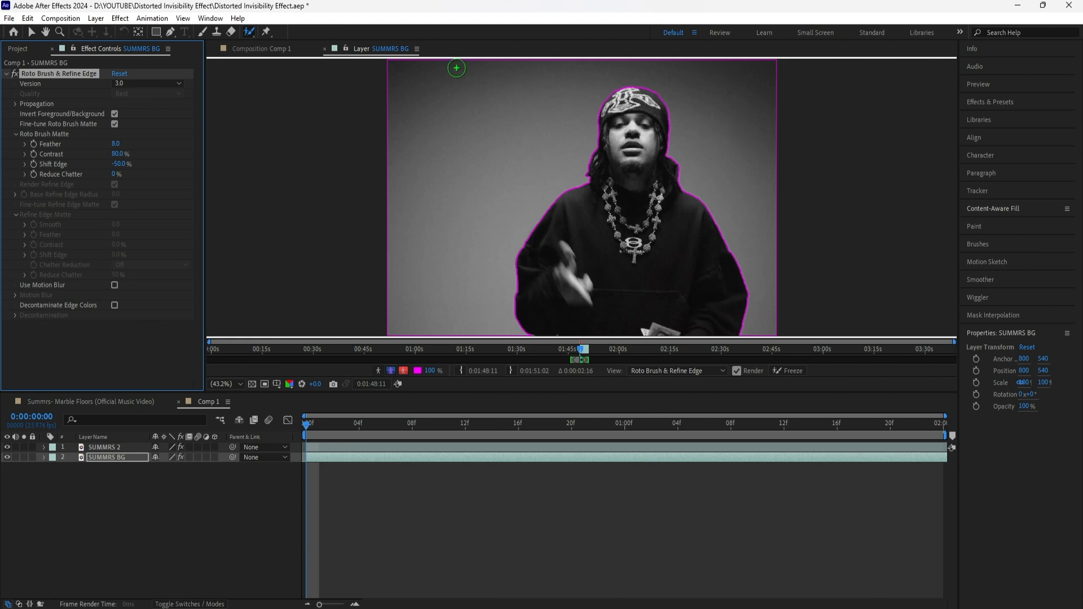
{"action": "left_click", "coordinate": [796, 371]}
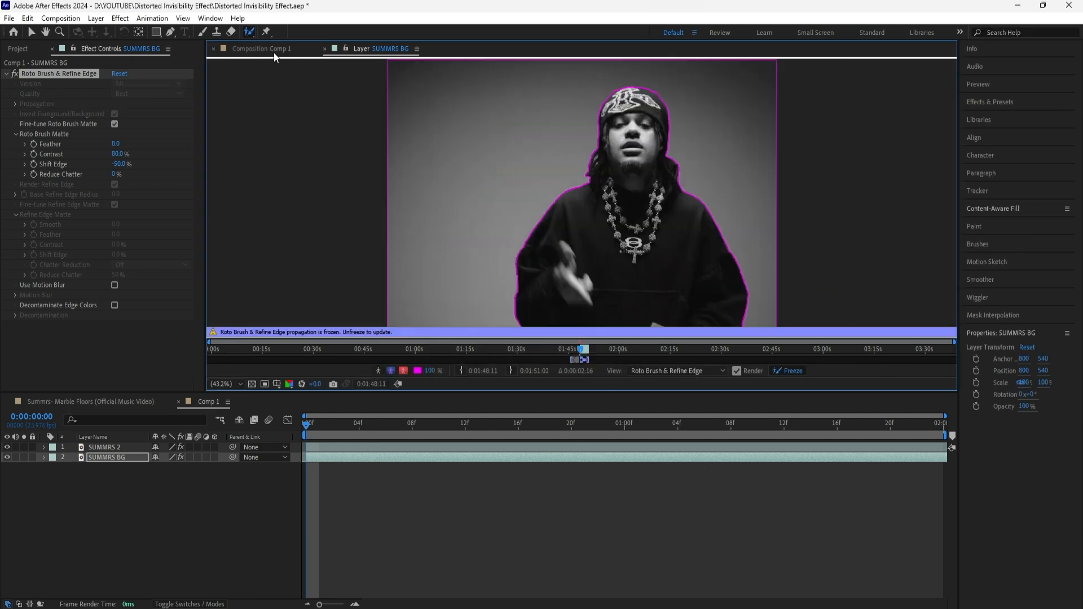
{"action": "left_click", "coordinate": [273, 49]}
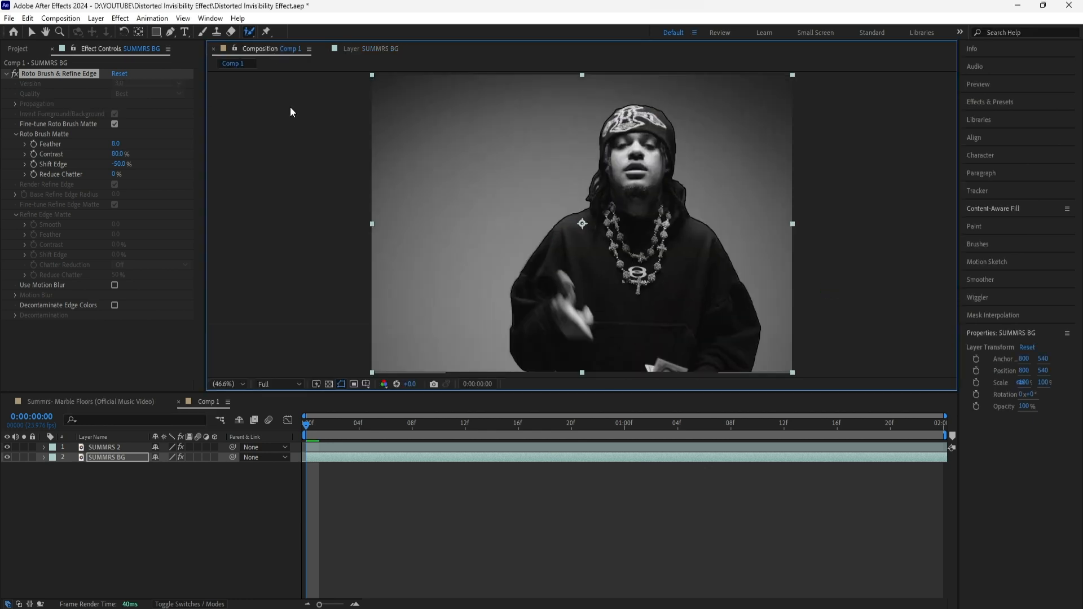
- Hide the SUMMRS 2 layer and preview the cut-out background against the transparency grid
{"action": "left_click", "coordinate": [8, 447]}
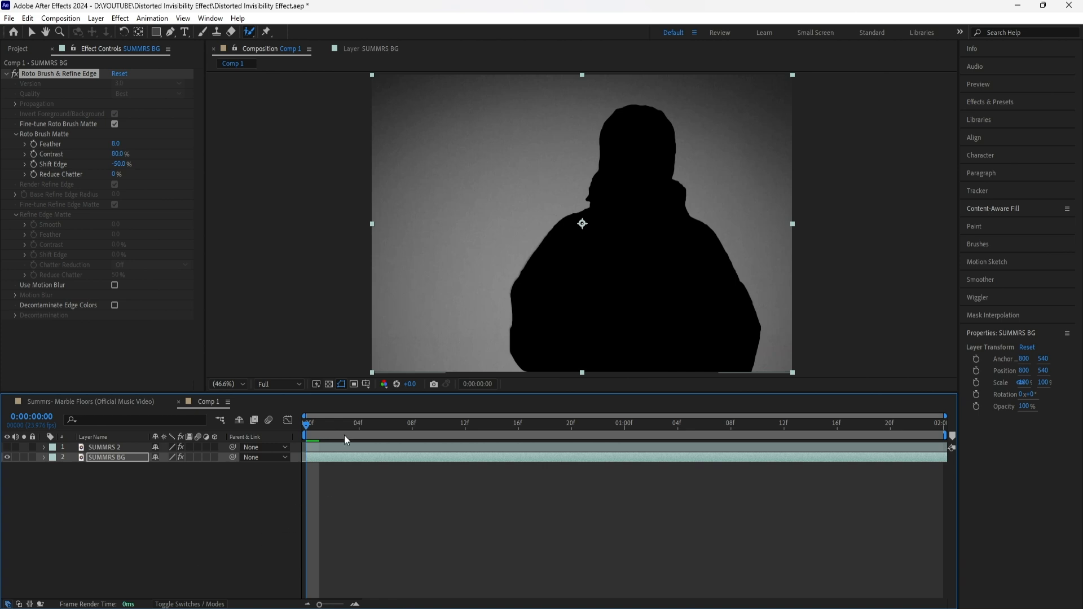
{"action": "left_click", "coordinate": [329, 384]}
{"action": "key", "text": "space"}
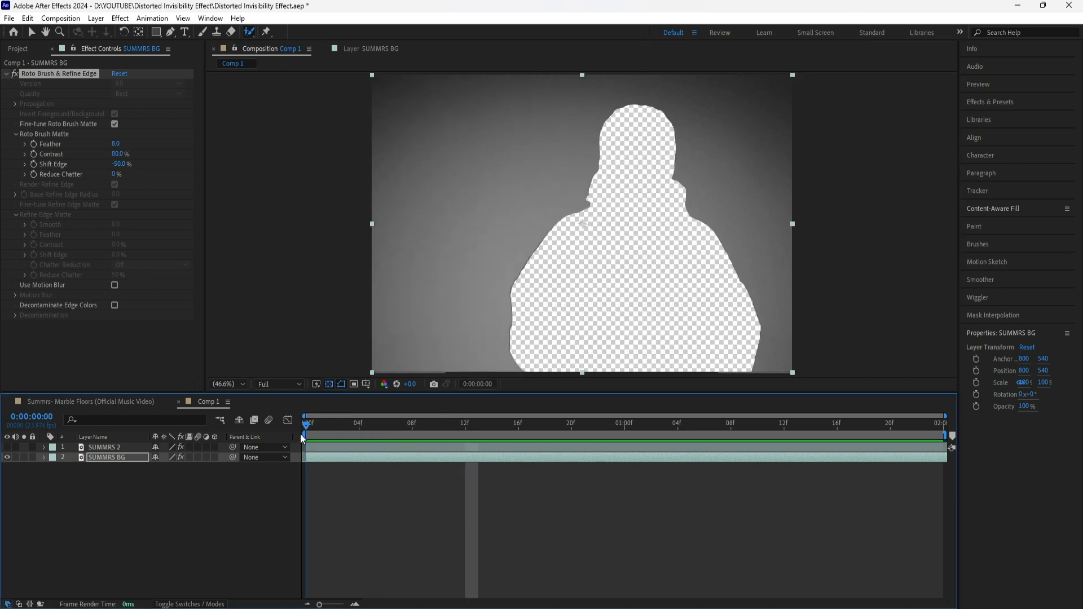
{"action": "key", "text": "space"}
- Generate a Content-Aware Fill layer for the hole in SUMMRS BG, using the Object fill method over the work area
{"action": "left_click", "coordinate": [116, 458]}
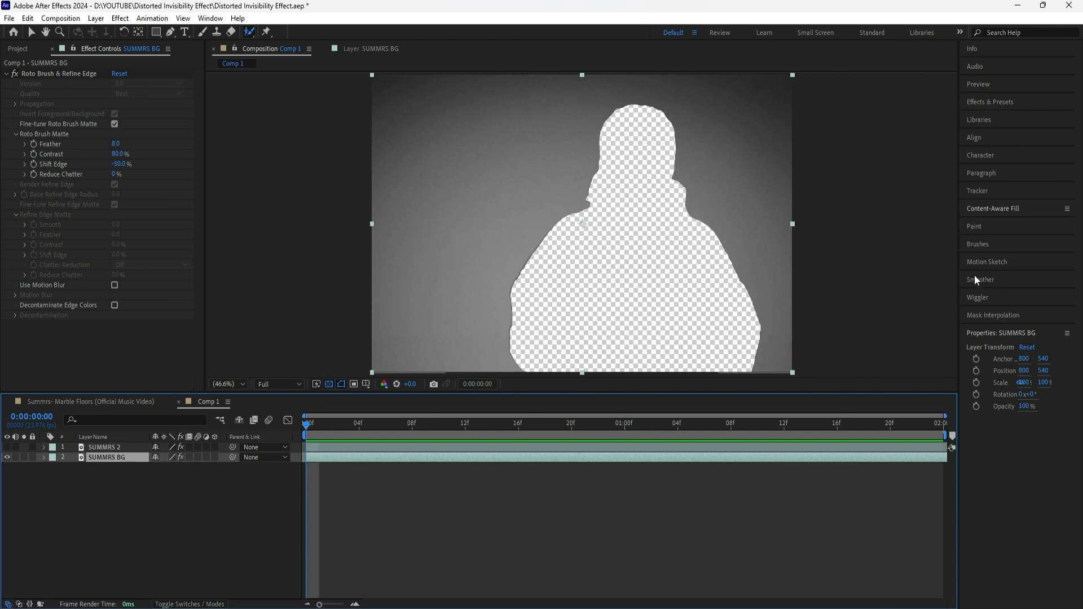
{"action": "left_click", "coordinate": [1010, 209]}
{"action": "left_click", "coordinate": [210, 19]}
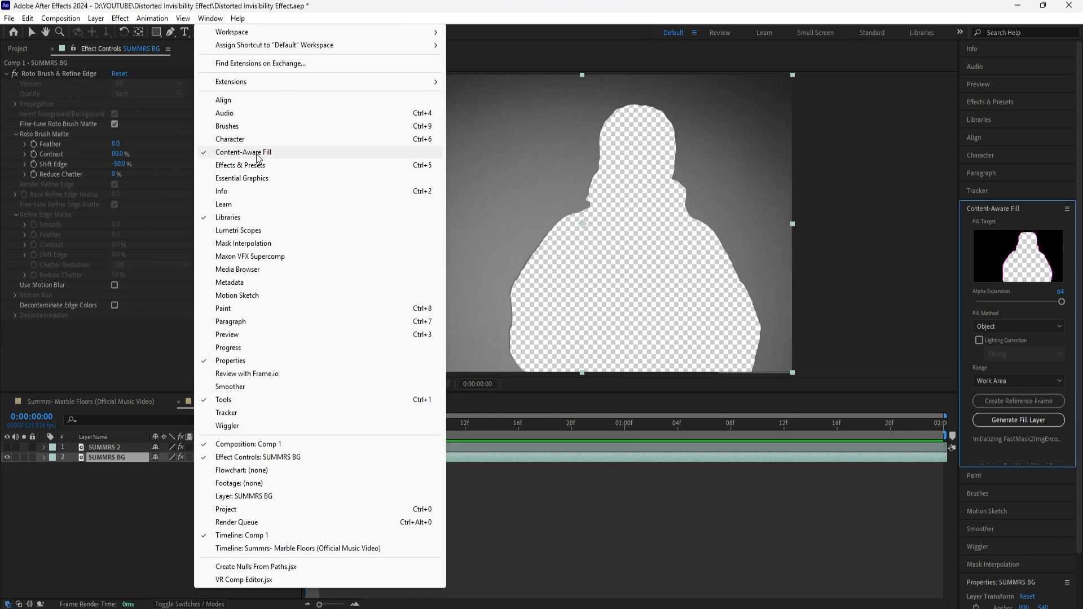
{"action": "left_click", "coordinate": [1064, 317]}
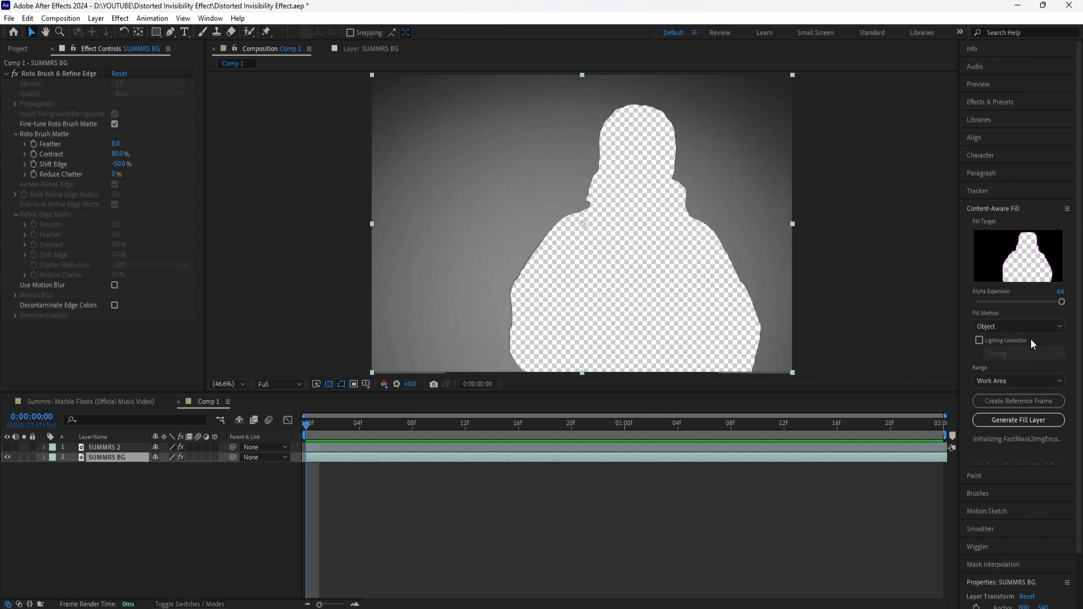
{"action": "left_click", "coordinate": [1020, 419]}
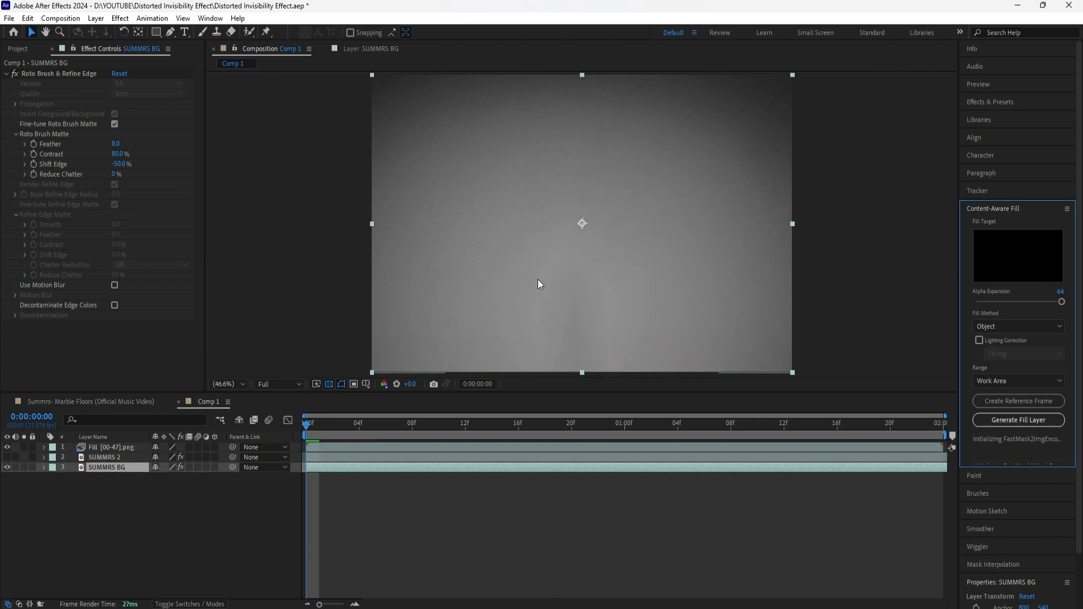
- Move the generated fill layer directly below SUMMRS 2 and preview the filled background
{"action": "left_click", "coordinate": [114, 448]}
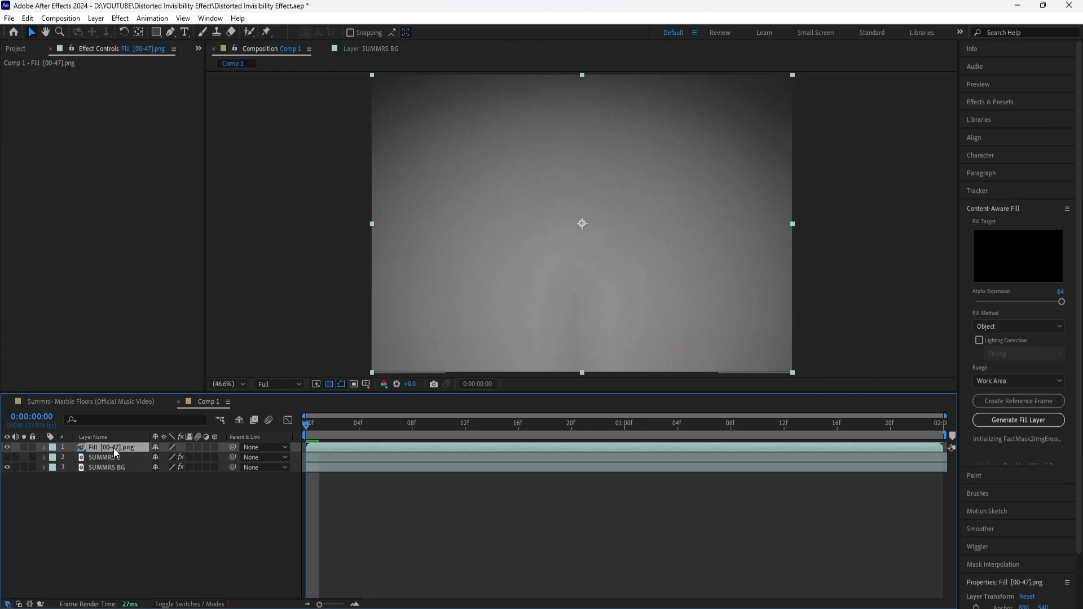
{"action": "left_click_drag", "start_coordinate": [118, 450], "coordinate": [118, 461]}
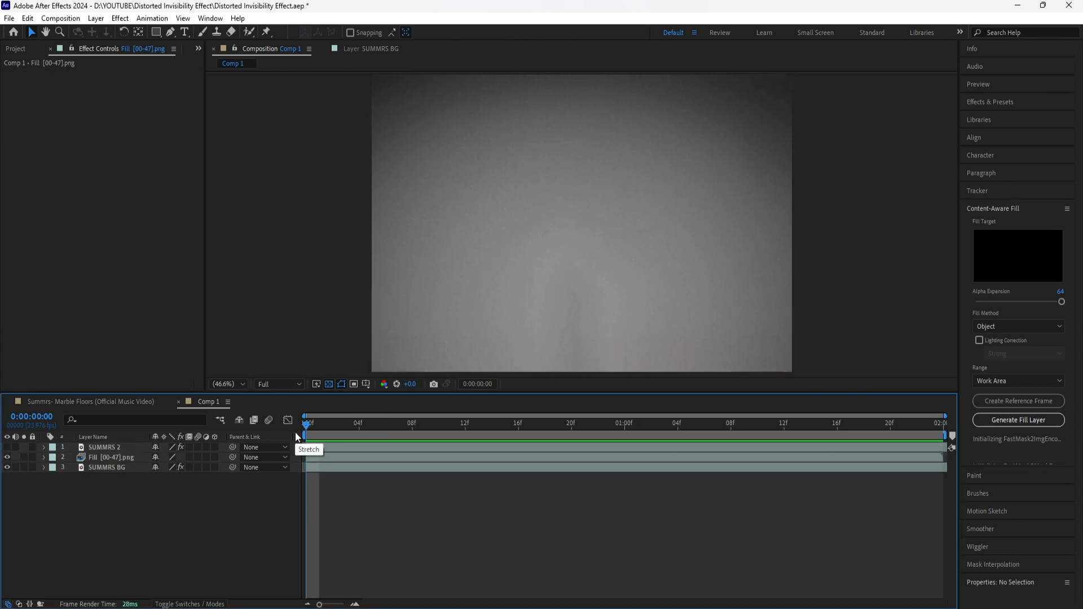
{"action": "key", "text": "space"}
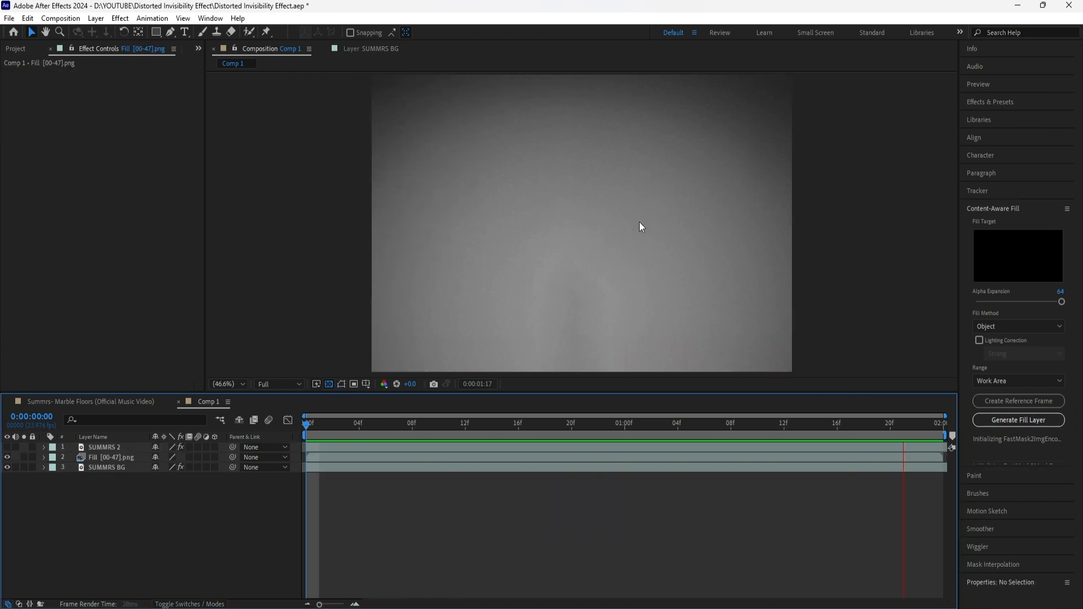
{"action": "key", "text": "space"}
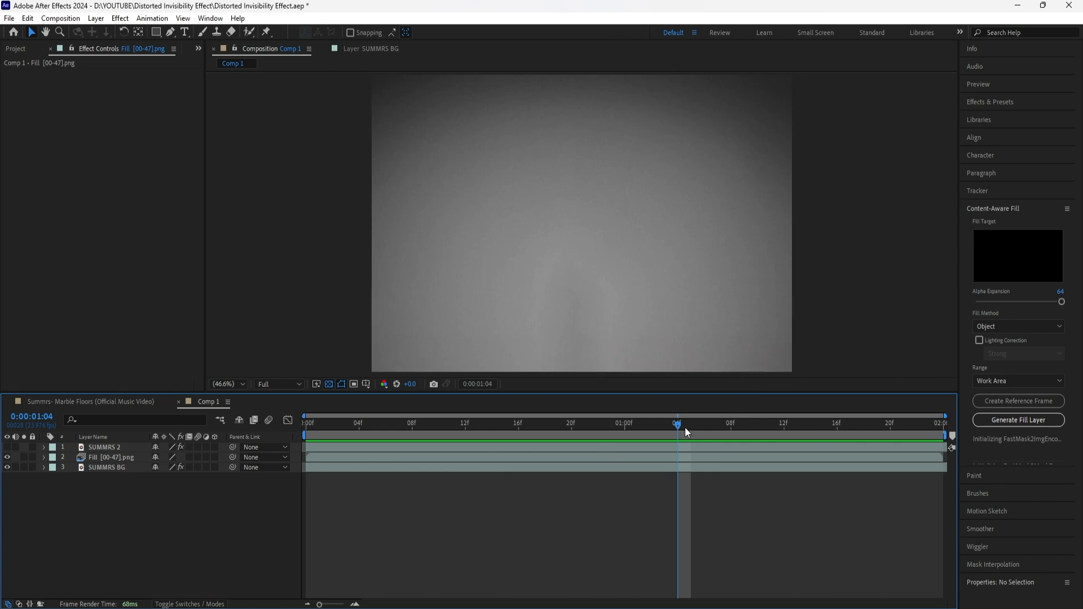
- Return to the first frame, show the SUMMRS 2 layer again and preview the full composite
{"action": "left_click_drag", "start_coordinate": [677, 423], "coordinate": [162, 564]}
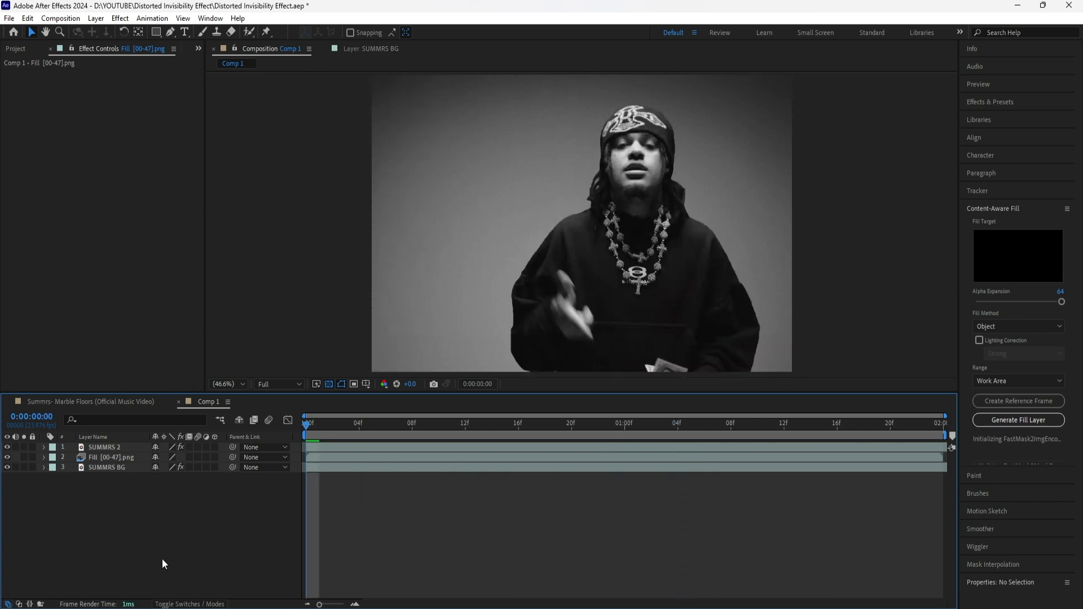
{"action": "key", "text": "space"}
{"action": "left_click", "coordinate": [466, 533]}
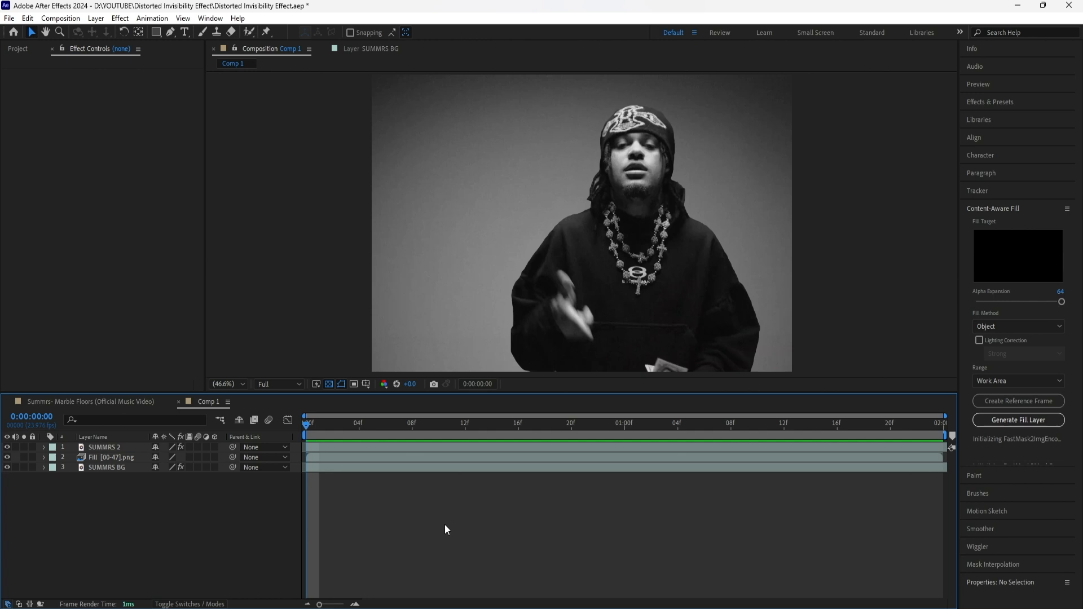
- Pre-compose the SUMMRS 2 layer, moving all attributes into the new composition
{"action": "left_click", "coordinate": [118, 448]}
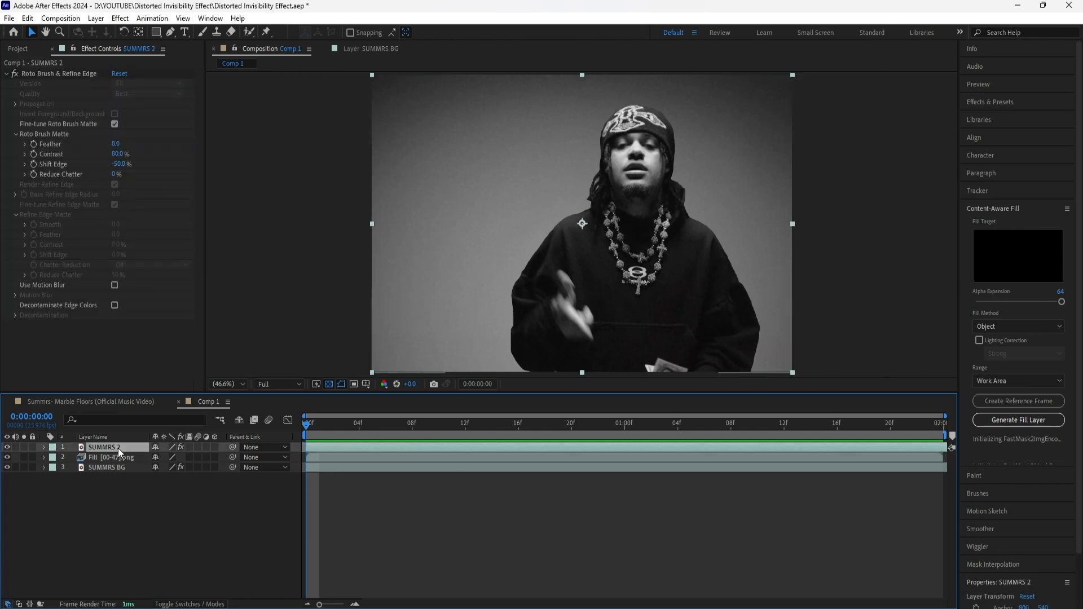
{"action": "right_click", "coordinate": [117, 447]}
{"action": "left_click", "coordinate": [174, 373]}
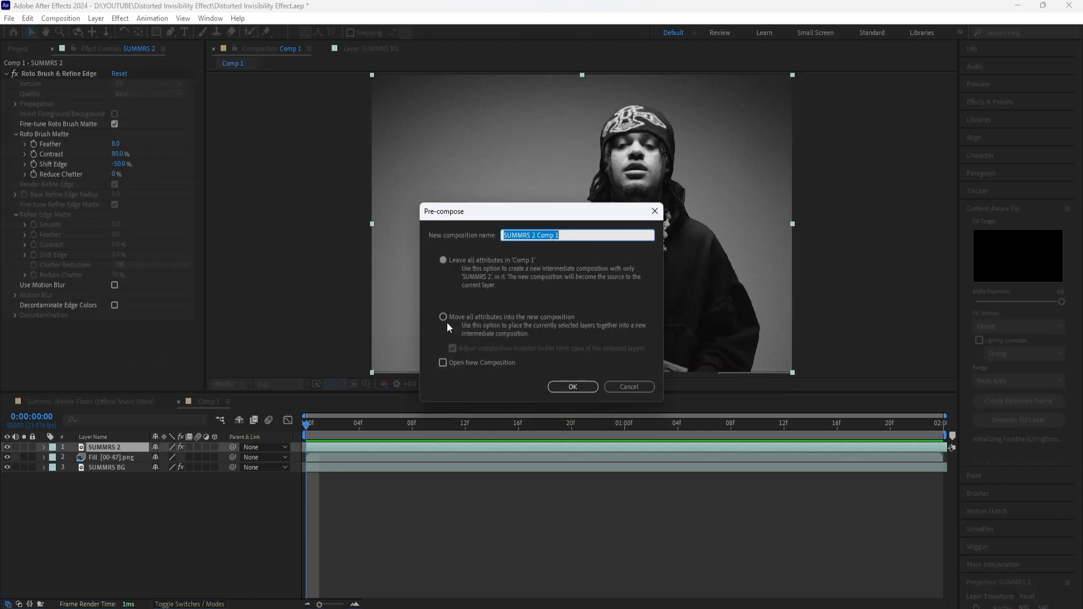
{"action": "left_click", "coordinate": [443, 316]}
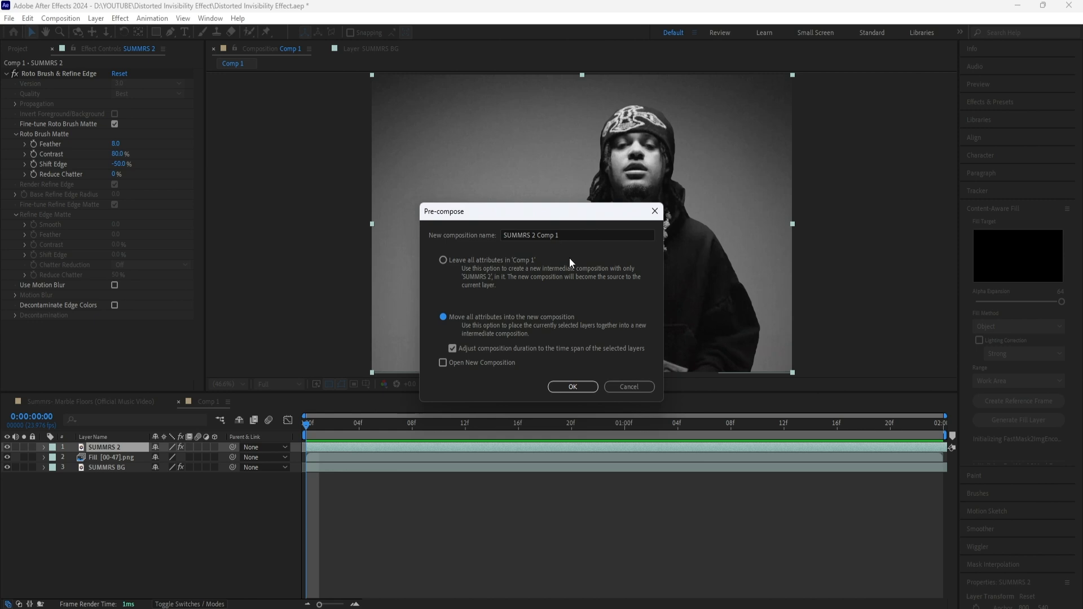
{"action": "key", "text": "Return"}
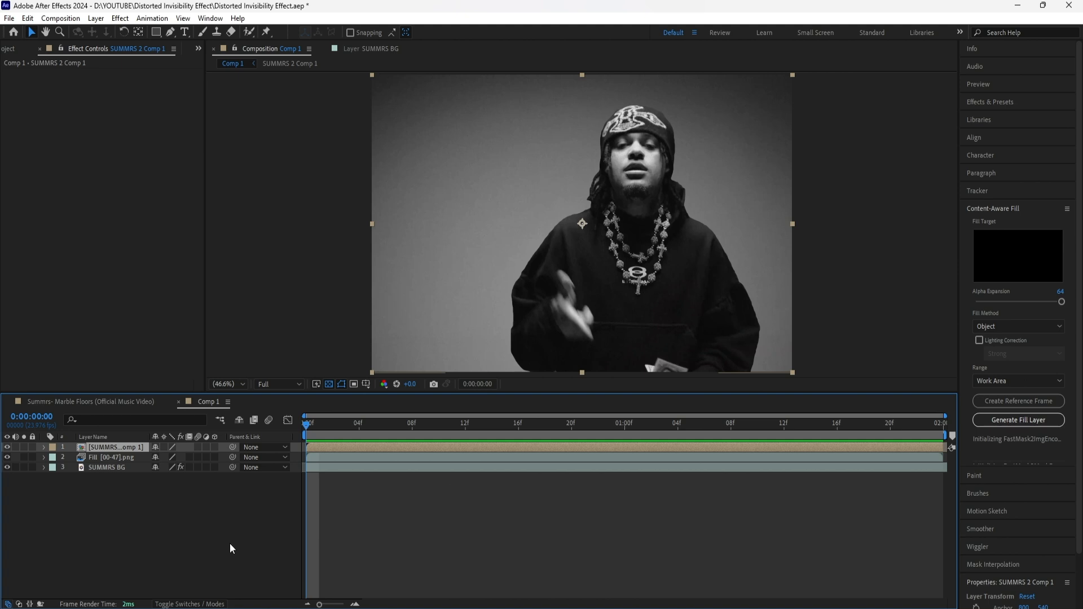
- Draw a rectangular mask on the pre-composed SUMMRS 2 layer covering the left part of the frame, extending beyond its edges
{"action": "left_click", "coordinate": [156, 32]}
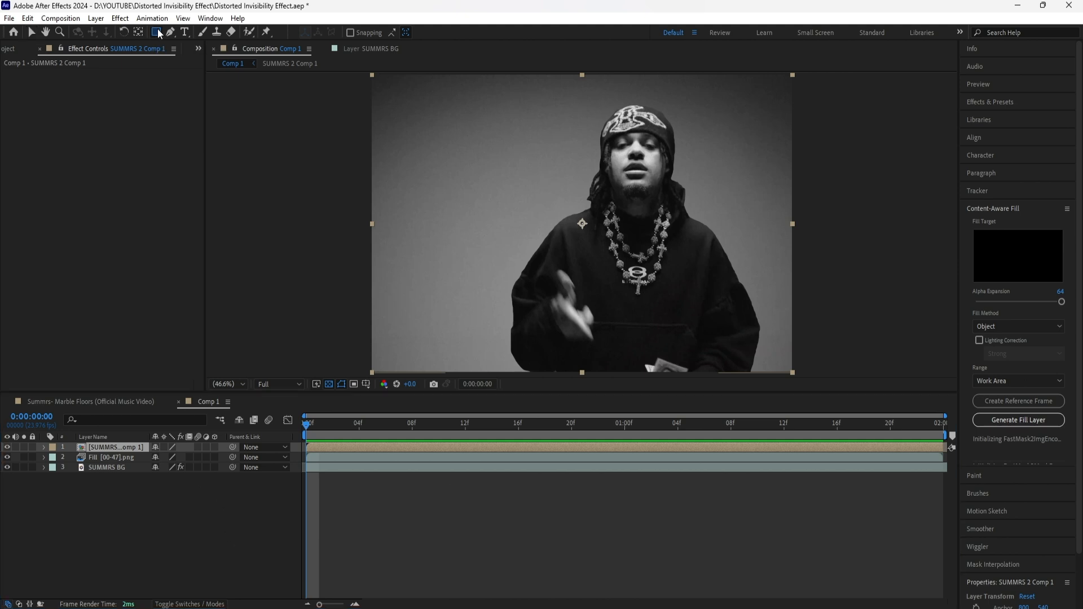
{"action": "left_click", "coordinate": [483, 243]}
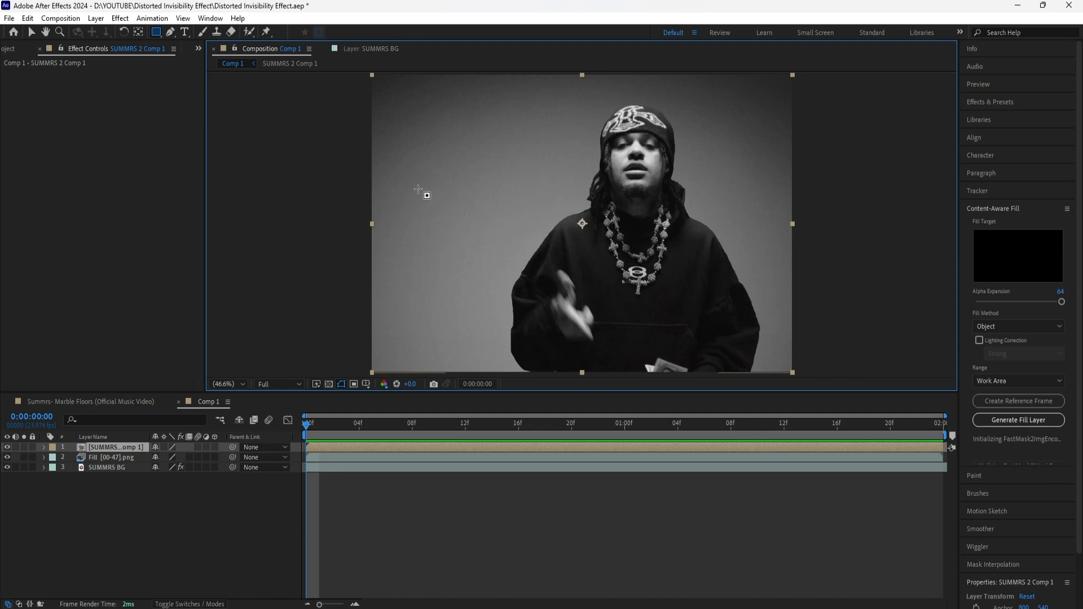
{"action": "key", "text": "comma"}
{"action": "key", "text": "comma"}
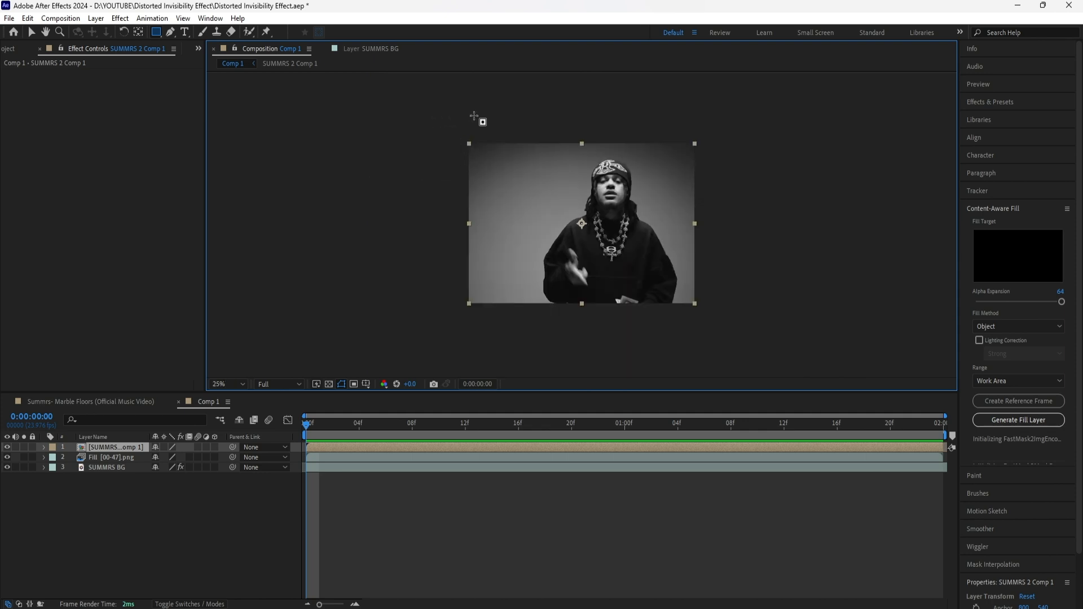
{"action": "left_click_drag", "start_coordinate": [417, 98], "coordinate": [568, 342]}
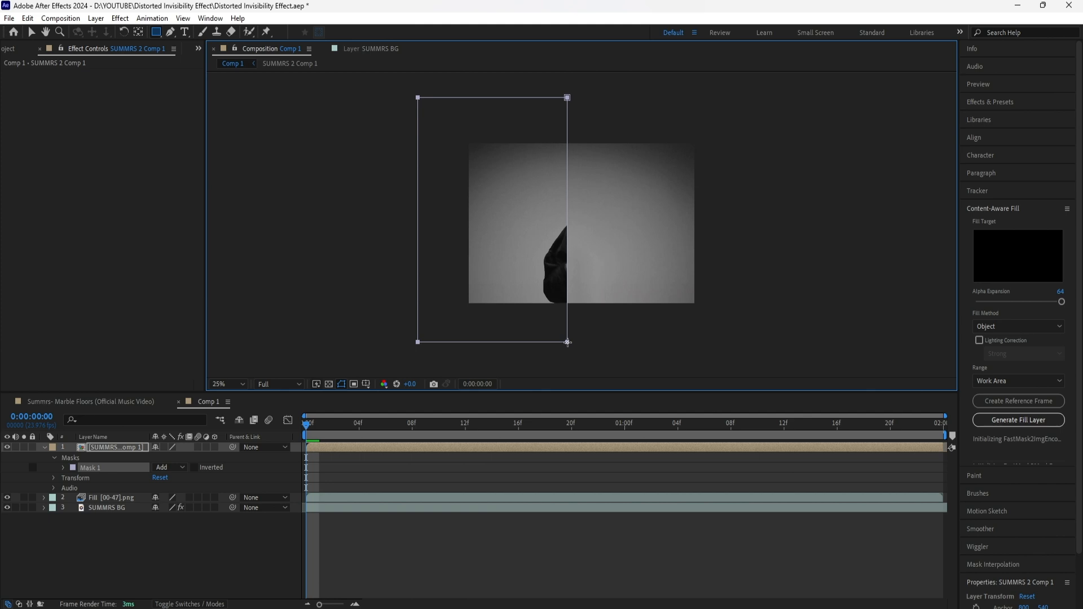
- Set the Mask Feather of the pre-composed layer's rectangular mask to 100 pixels
{"action": "left_click", "coordinate": [128, 451]}
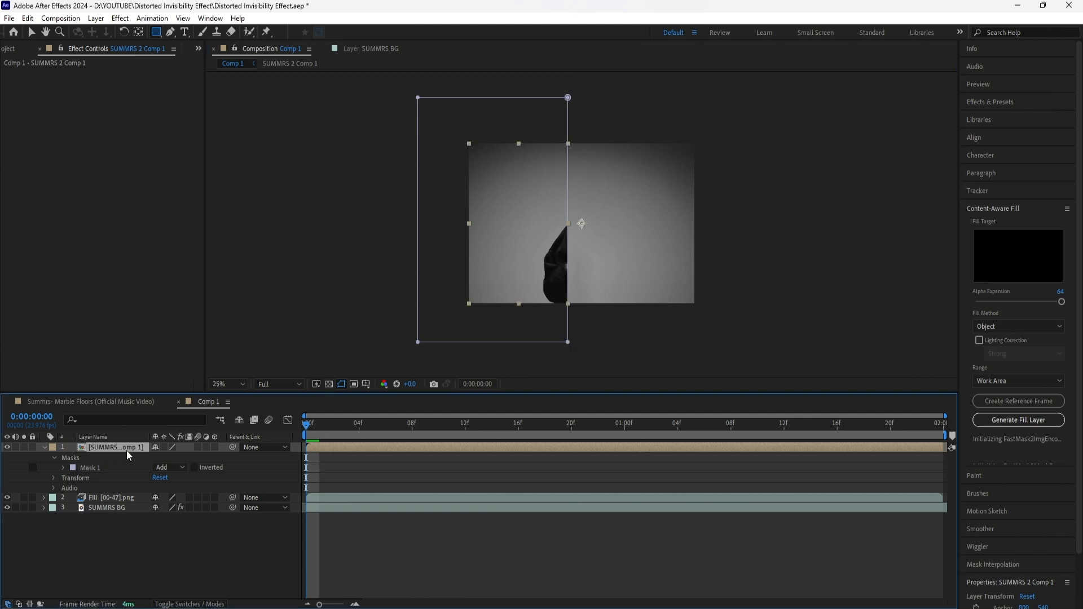
{"action": "key", "text": "m"}
{"action": "key", "text": "m"}
{"action": "key", "text": "m"}
{"action": "key", "text": "m"}
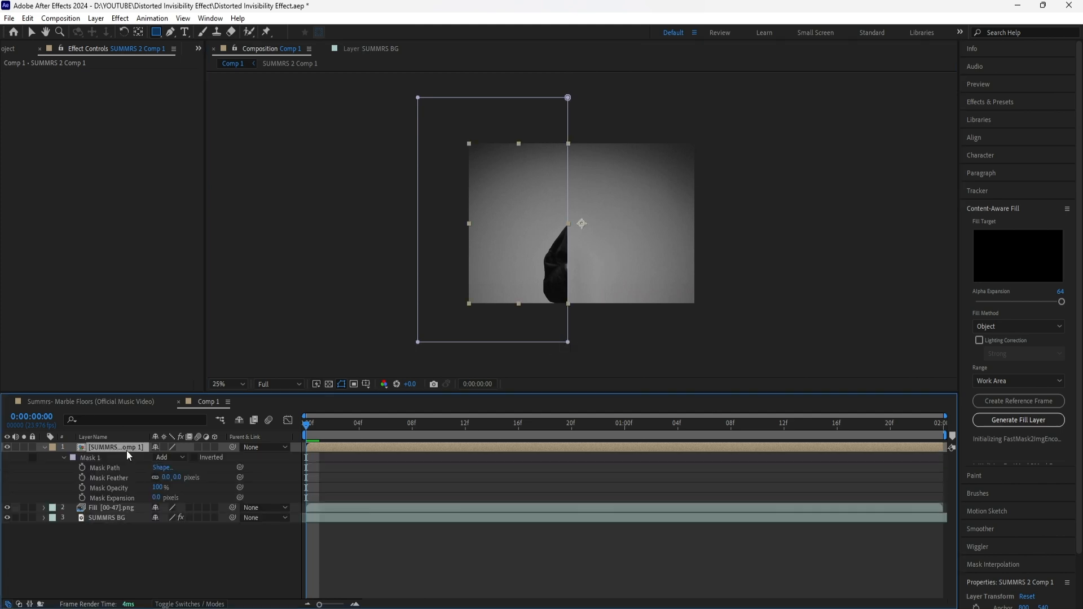
{"action": "left_click", "coordinate": [180, 478]}
{"action": "type", "text": "100"}
{"action": "key", "text": "Return"}
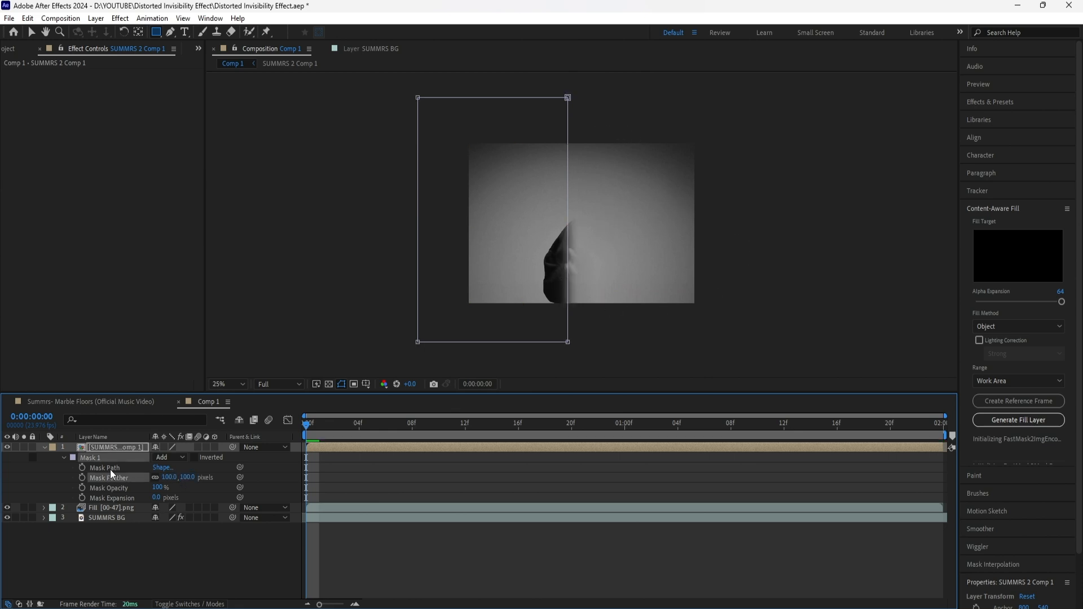
- Keyframe the Mask Path at the first frame and, at 0:00:01:16, extend the mask's right edge past the frame to reveal the whole performer
{"action": "left_click", "coordinate": [82, 468]}
{"action": "left_click_drag", "start_coordinate": [309, 431], "coordinate": [835, 432]}
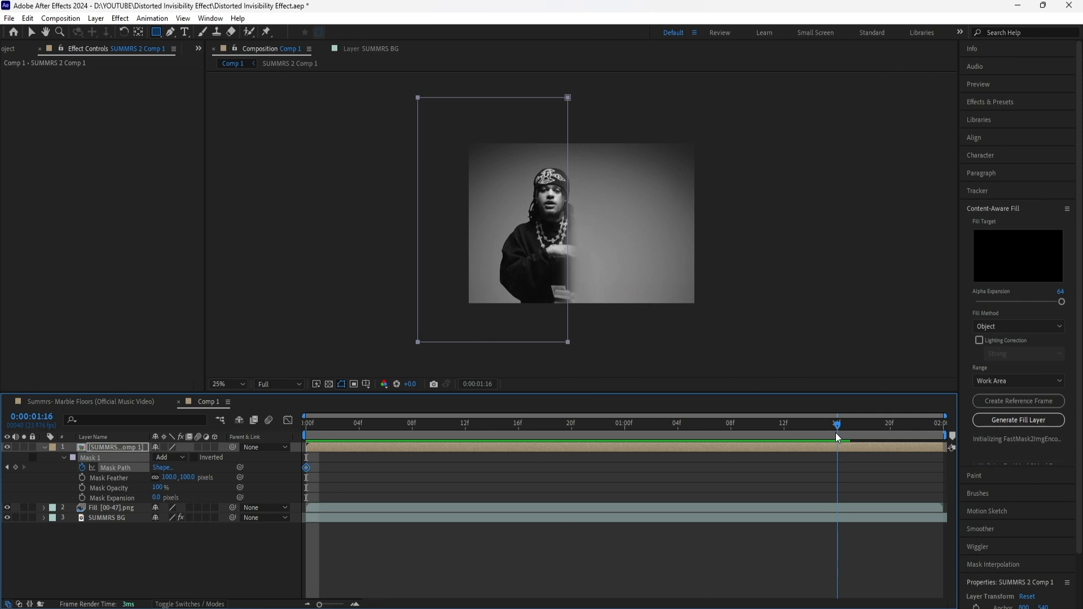
{"action": "key", "text": "v"}
{"action": "left_click", "coordinate": [573, 169]}
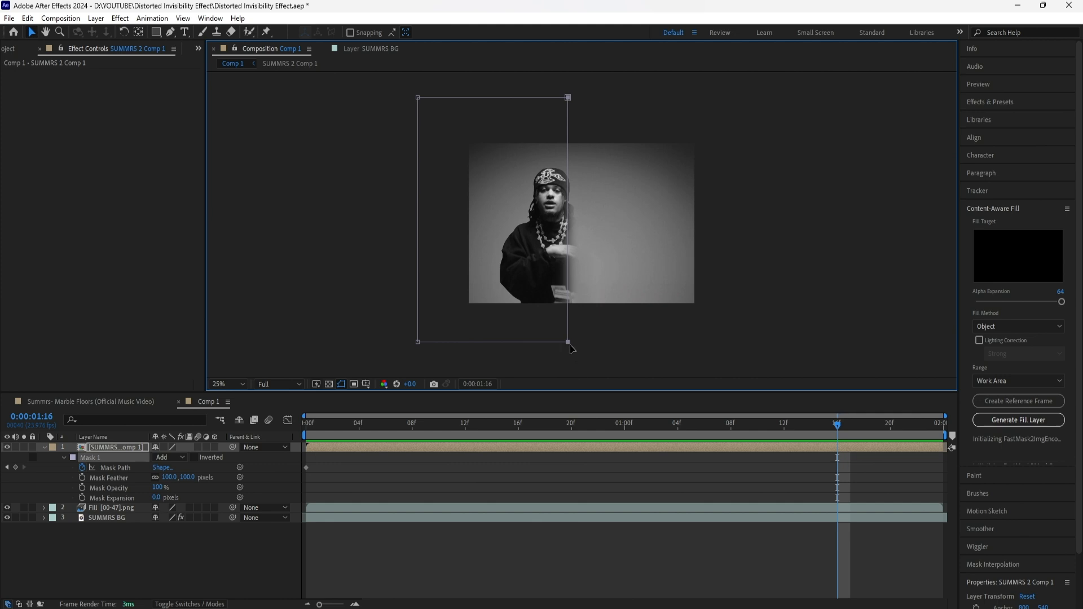
{"action": "left_click", "coordinate": [121, 448]}
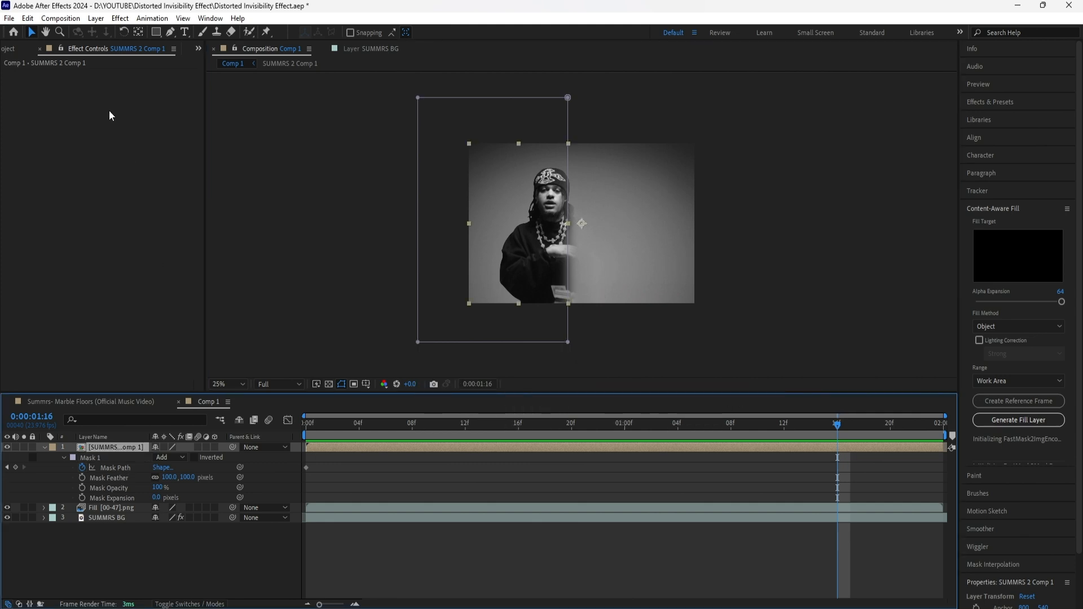
{"action": "left_click", "coordinate": [568, 342]}
{"action": "left_click_drag", "start_coordinate": [570, 346], "coordinate": [720, 356]}
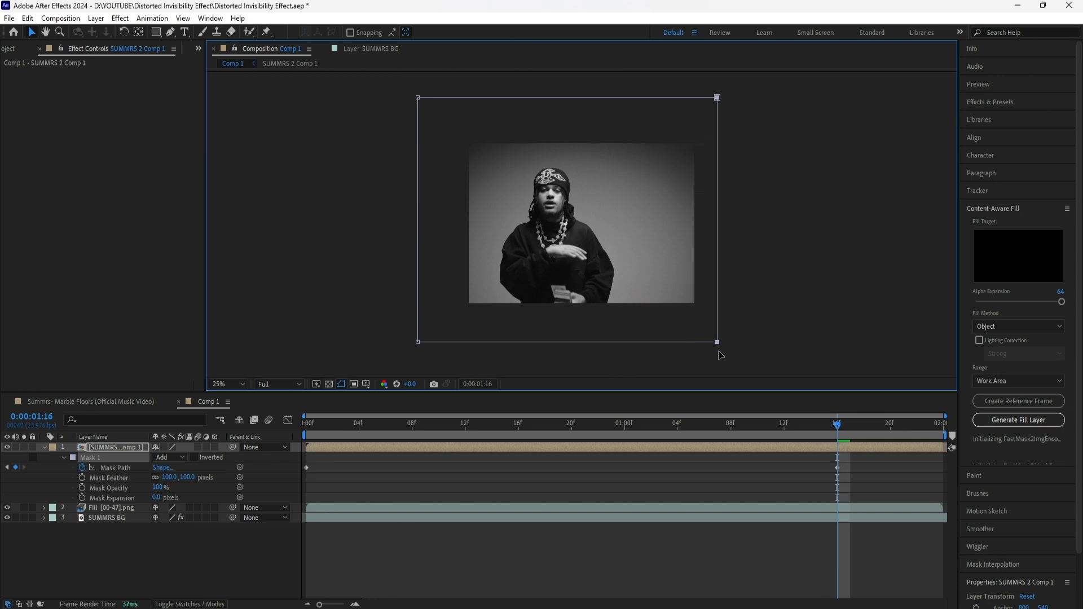
- Apply Easy Ease to both Mask Path keyframes and enable motion blur for the SUMMRS 2 Comp 1 layer
{"action": "key", "text": "Home"}
{"action": "left_click_drag", "start_coordinate": [863, 464], "coordinate": [841, 468]}
{"action": "right_click", "coordinate": [838, 469]}
{"action": "left_click", "coordinate": [897, 401]}
{"action": "left_click", "coordinate": [198, 447]}
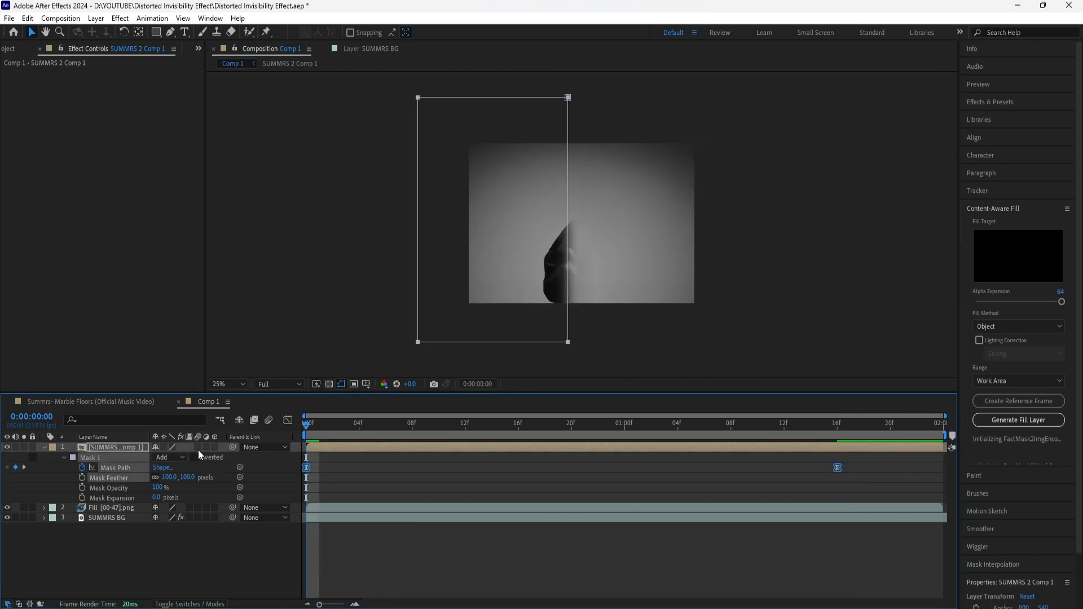
{"action": "left_click", "coordinate": [268, 420]}
- Preview the mask reveal from the first frame and fit the composition to the viewer
{"action": "left_click", "coordinate": [437, 487]}
{"action": "key", "text": "space"}
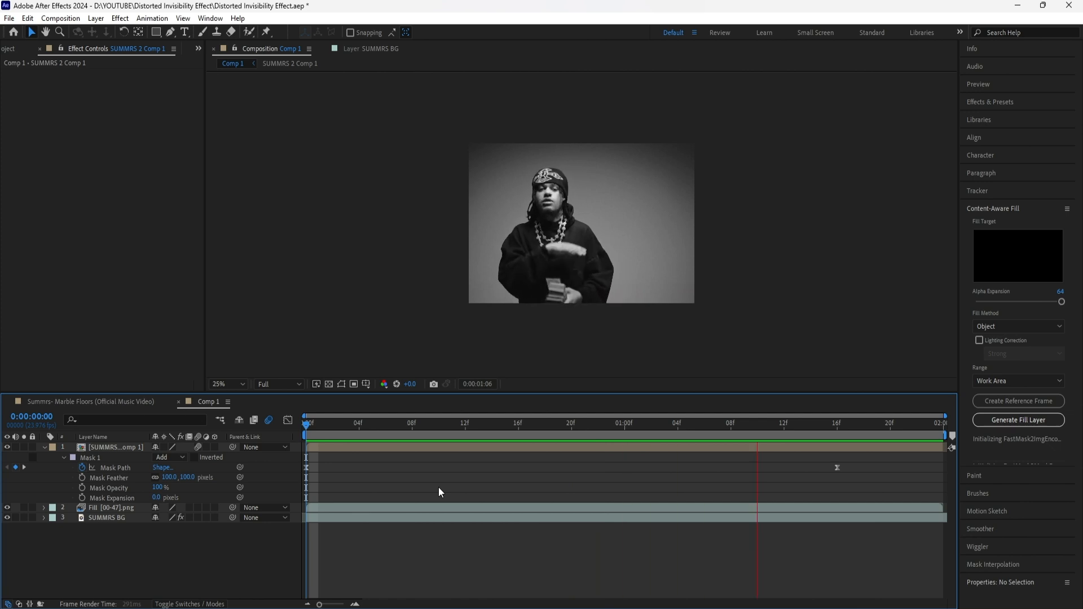
{"action": "key", "text": "space"}
{"action": "key", "text": "shift+slash"}
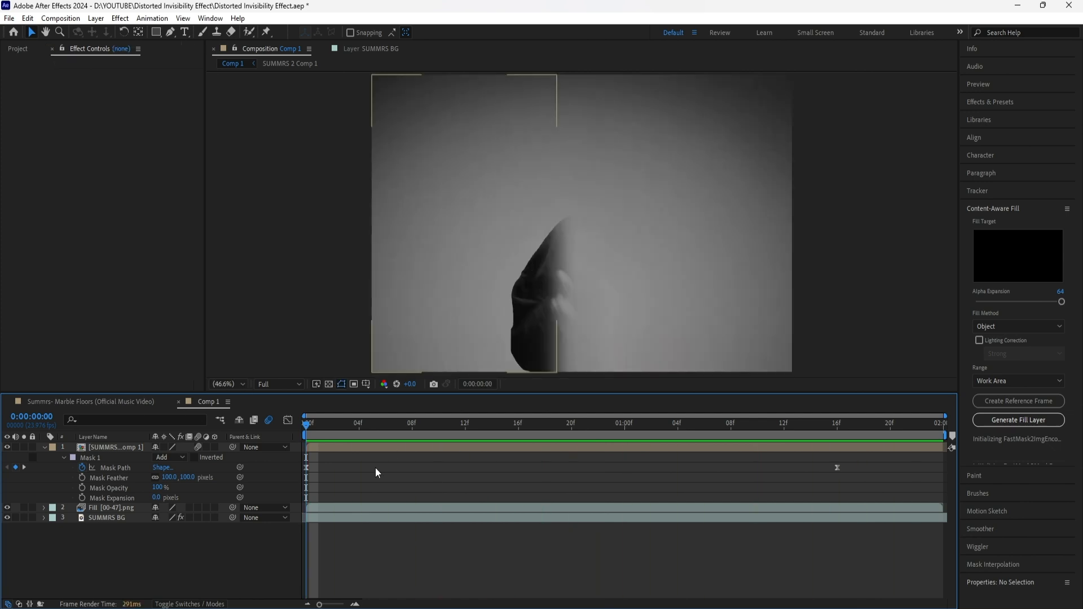
- Apply the Displacer Pro effect to SUMMRS 2 Comp 1 and choose SUMMRS 2 Comp 1 itself as the map layer
{"action": "left_click", "coordinate": [119, 445]}
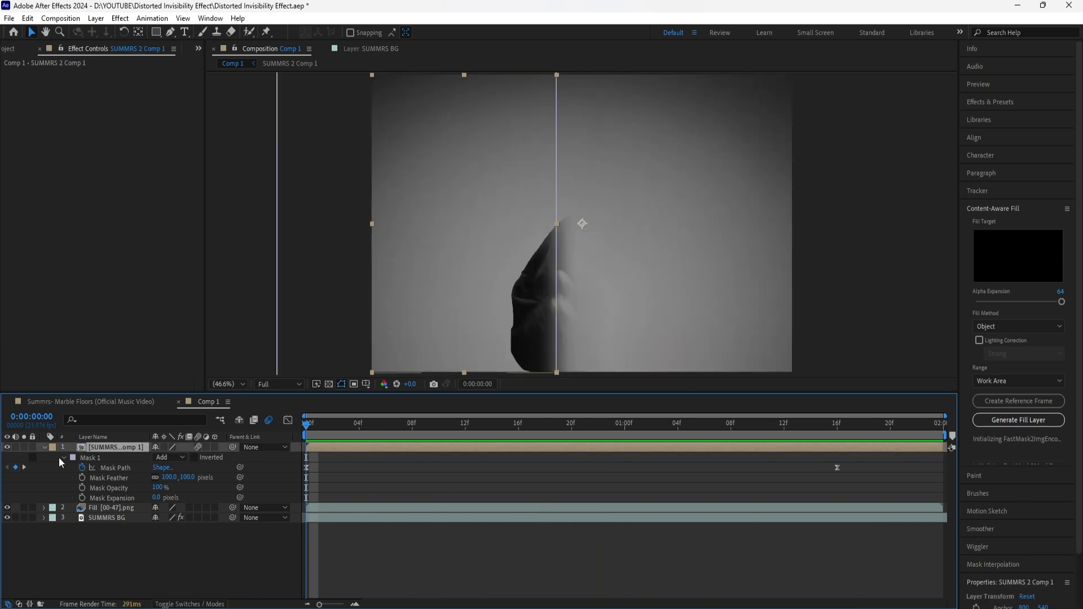
{"action": "left_click", "coordinate": [44, 447]}
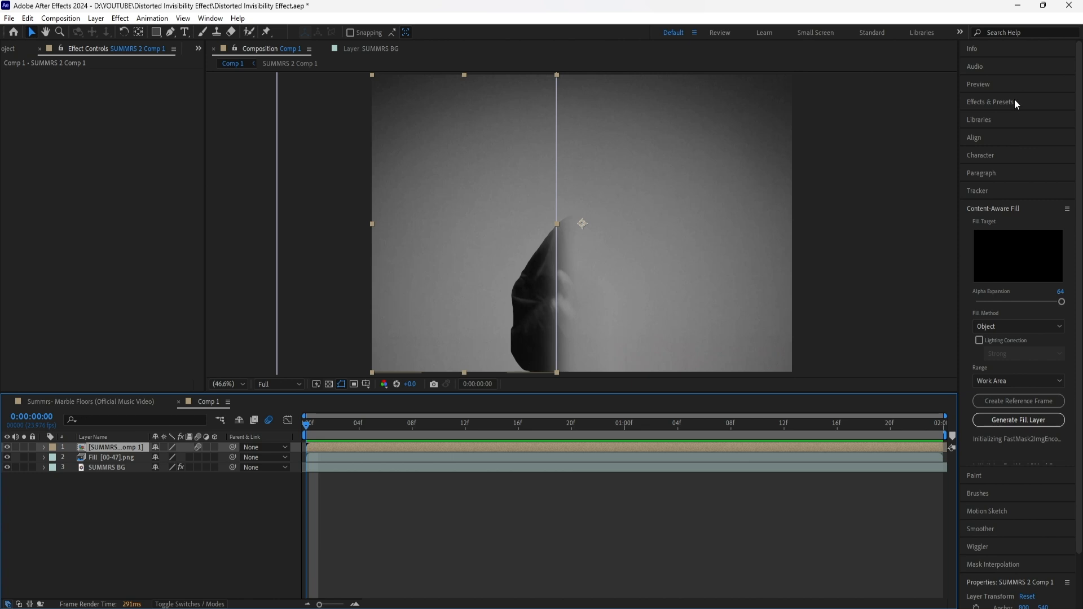
{"action": "left_click", "coordinate": [1014, 101]}
{"action": "type", "text": "displacer"}
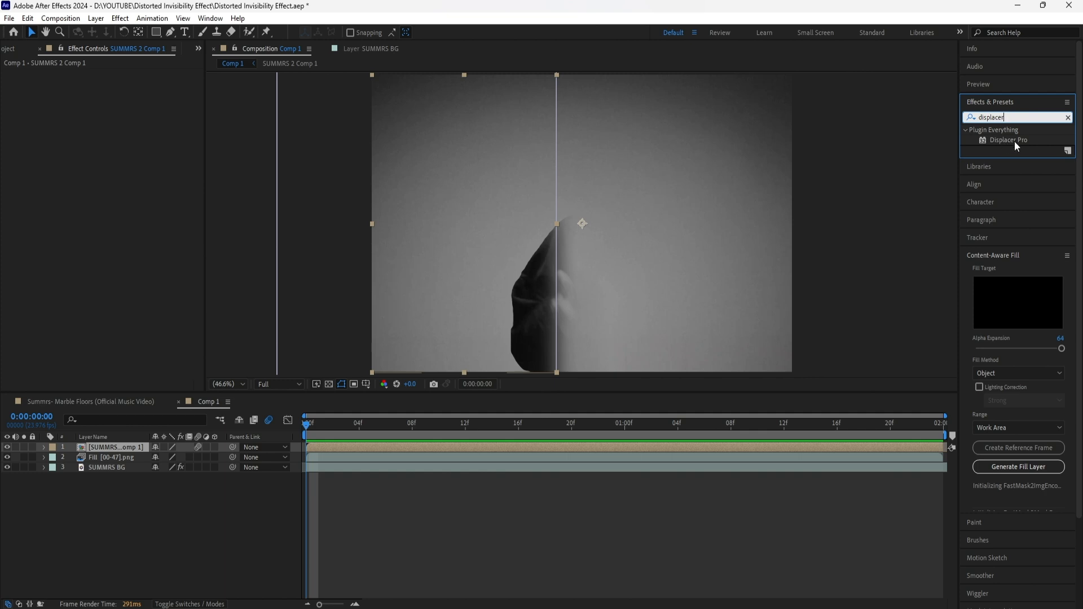
{"action": "left_click_drag", "start_coordinate": [1014, 141], "coordinate": [121, 447]}
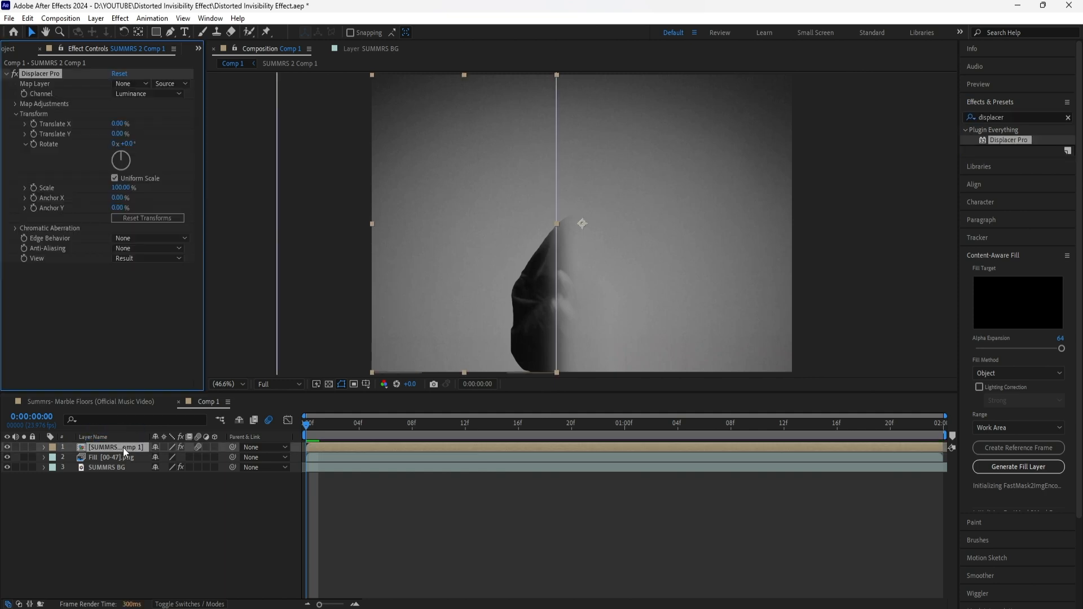
{"action": "left_click", "coordinate": [125, 446]}
{"action": "left_click", "coordinate": [125, 83]}
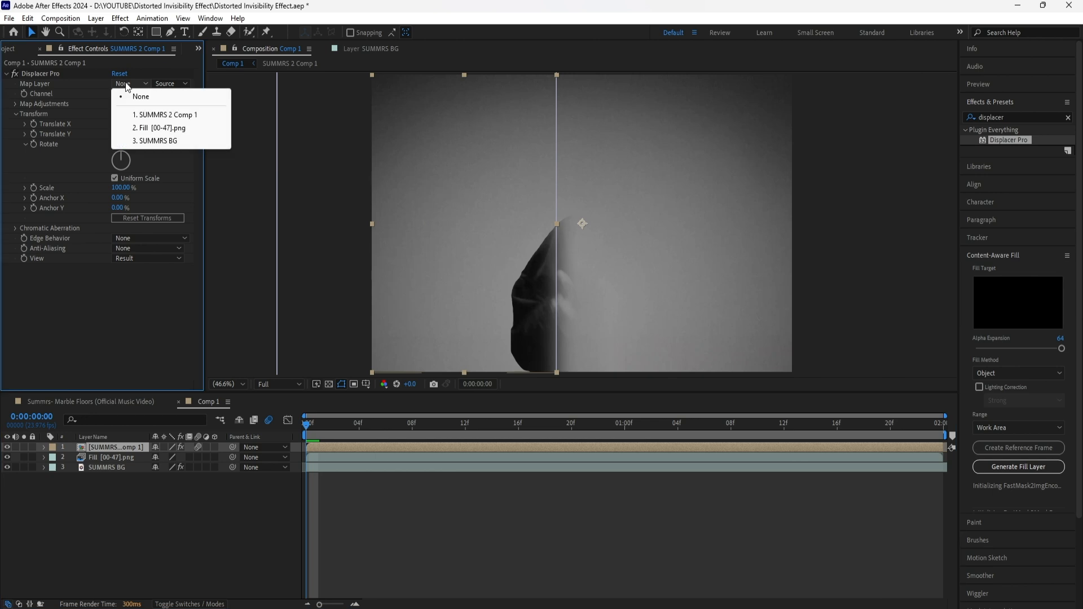
{"action": "left_click", "coordinate": [176, 115]}
- Try Displacer Pro's Translate X at 6% and Translate Y at 147% at 0:00:00:20, and undo both changes
{"action": "left_click_drag", "start_coordinate": [306, 437], "coordinate": [571, 453]}
{"action": "left_click_drag", "start_coordinate": [117, 124], "coordinate": [212, 148]}
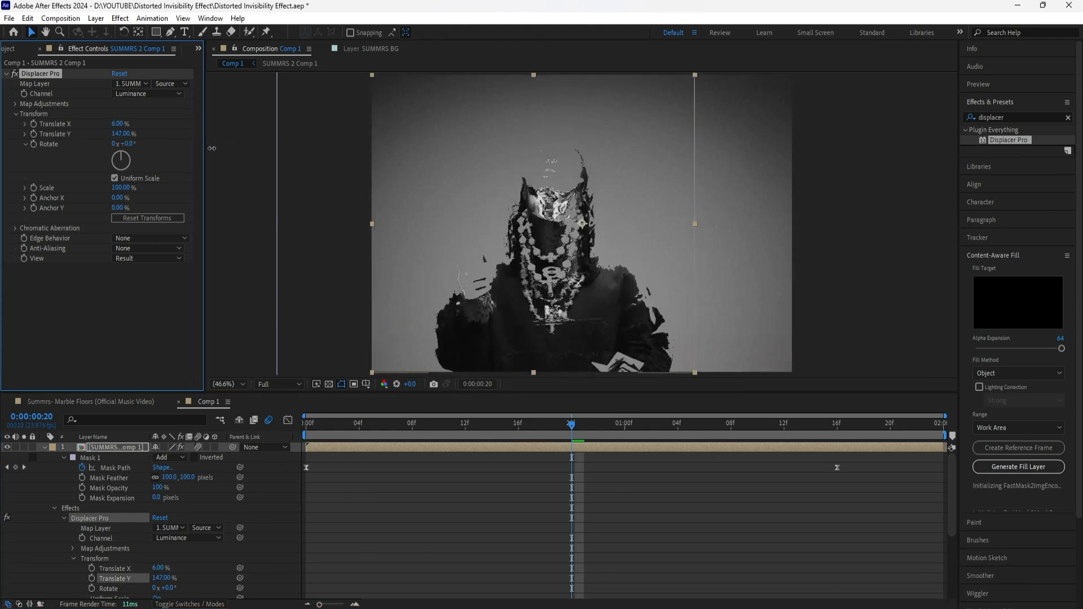
{"action": "key", "text": "ctrl+z"}
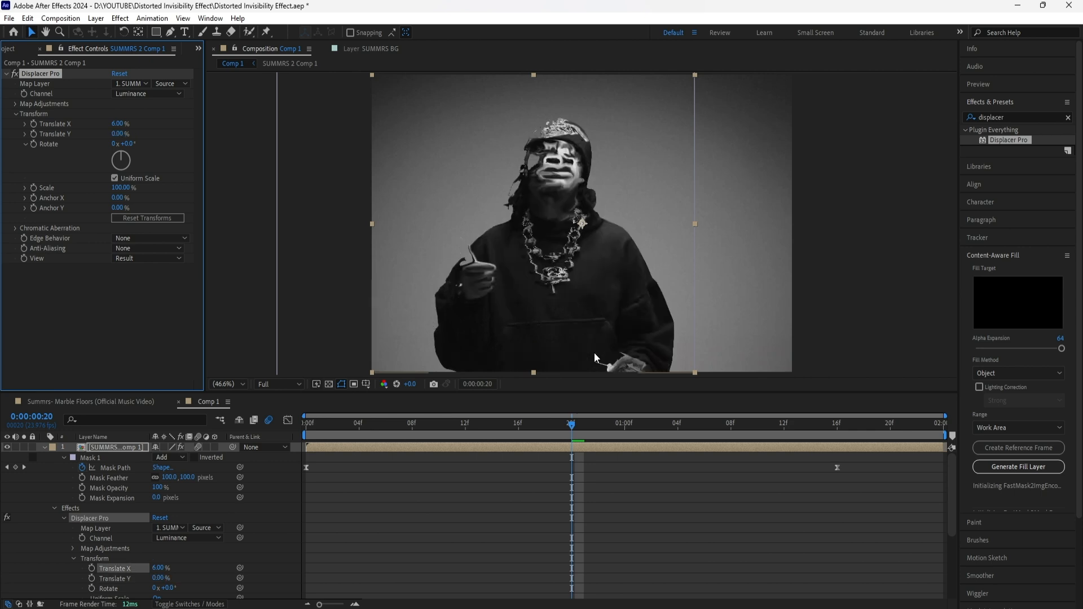
{"action": "key", "text": "ctrl+z"}
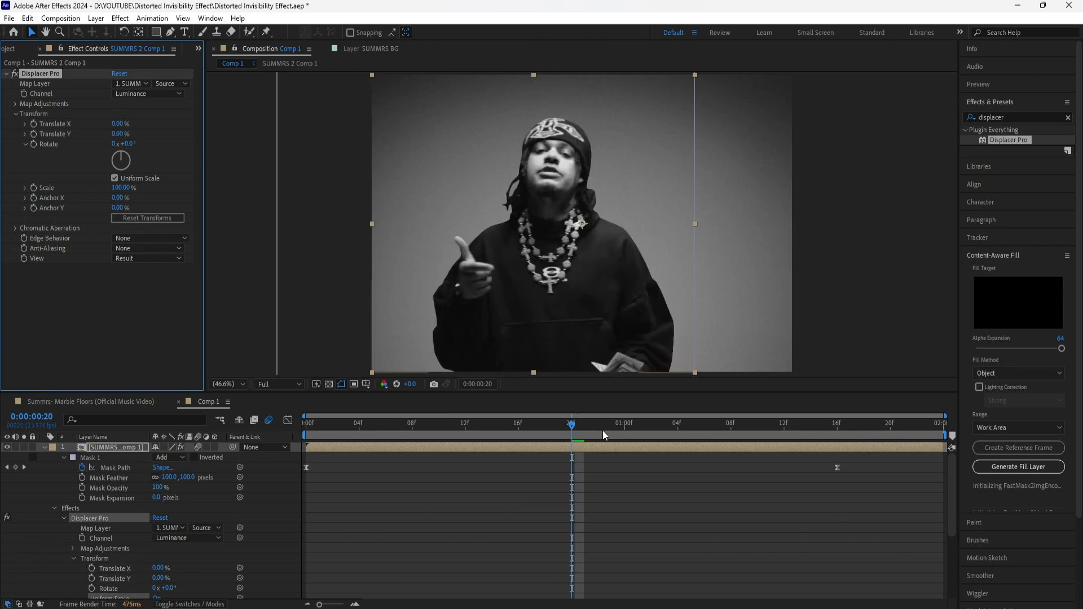
- Keyframe Displacer Pro at the first frame with Translate X -90%, Translate Y -180% and Rotate 180°
{"action": "key", "text": "Home"}
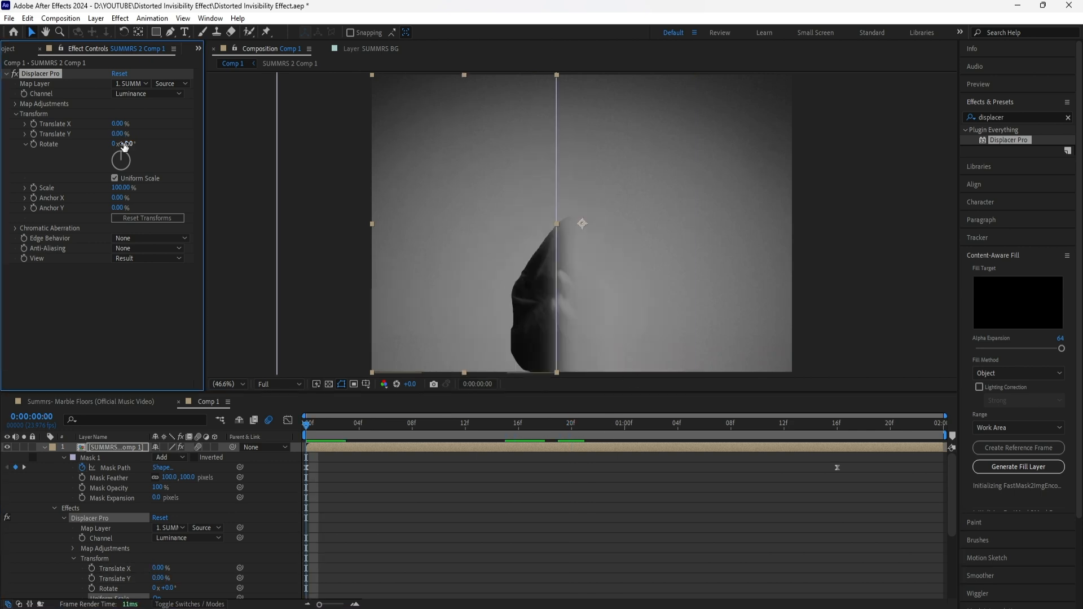
{"action": "left_click", "coordinate": [120, 124]}
{"action": "type", "text": "-90"}
{"action": "key", "text": "Tab"}
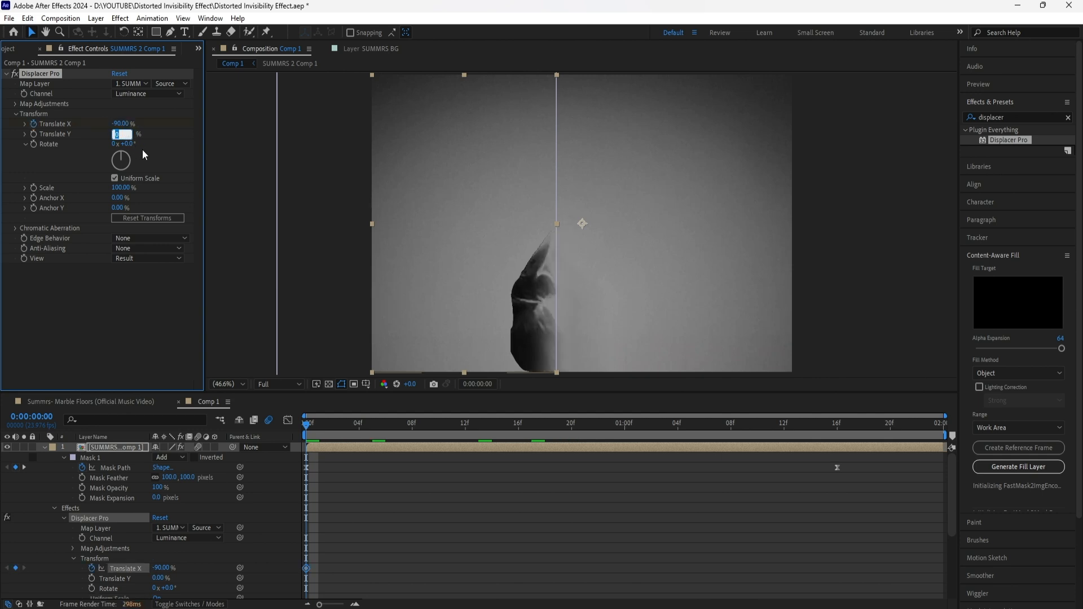
{"action": "type", "text": "-180"}
{"action": "key", "text": "Return"}
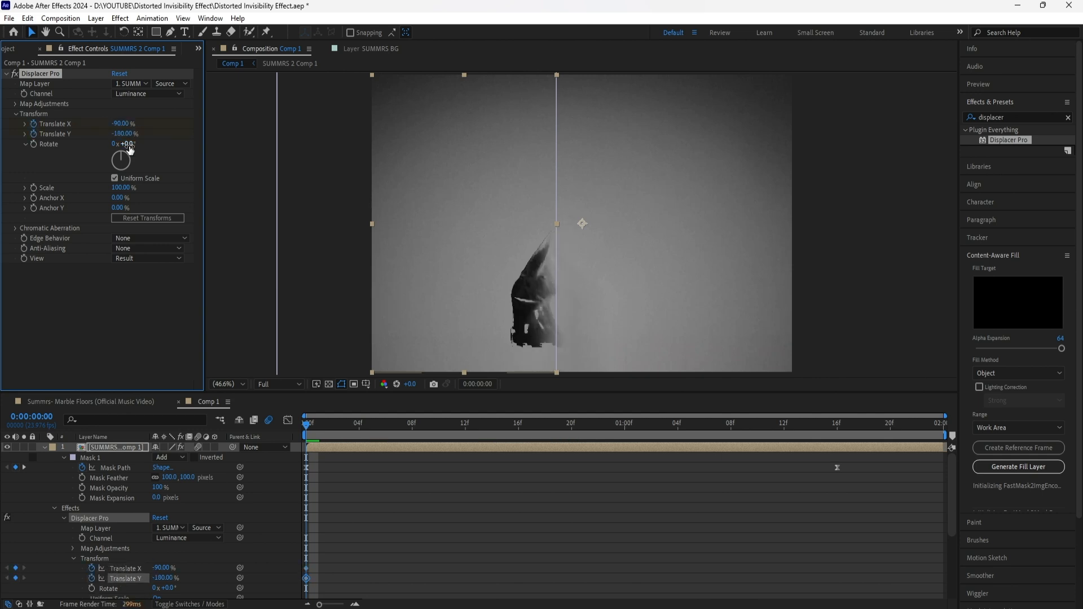
{"action": "left_click", "coordinate": [129, 144]}
{"action": "type", "text": "180"}
{"action": "key", "text": "Return"}
- At 0:00:01:00, set Displacer Pro's Translate X, Translate Y and Rotate keyframes to 0
{"action": "left_click_drag", "start_coordinate": [308, 424], "coordinate": [625, 451]}
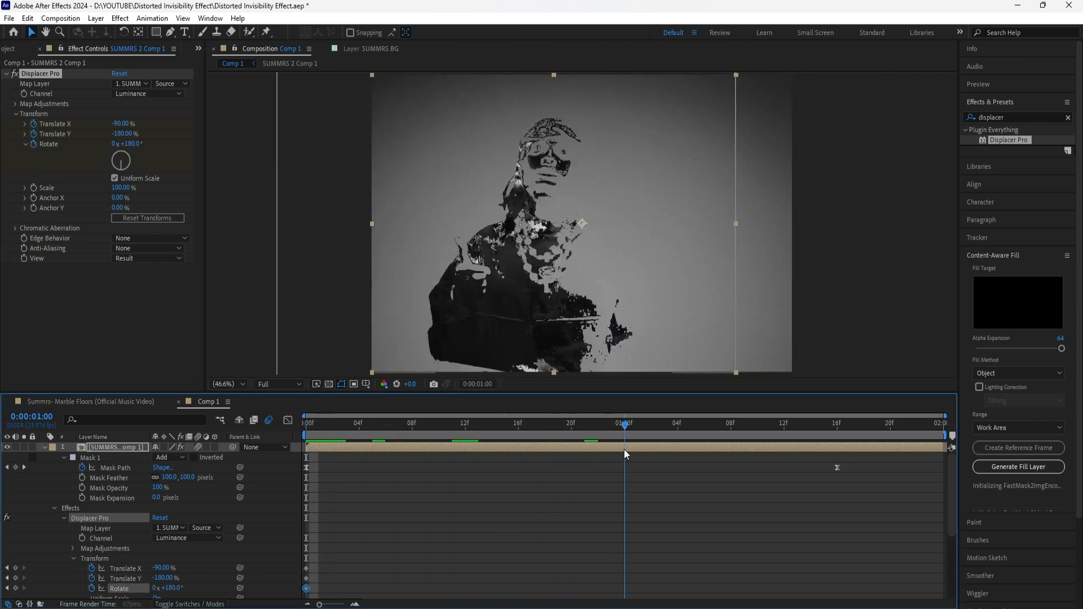
{"action": "left_click", "coordinate": [124, 124]}
{"action": "type", "text": "0"}
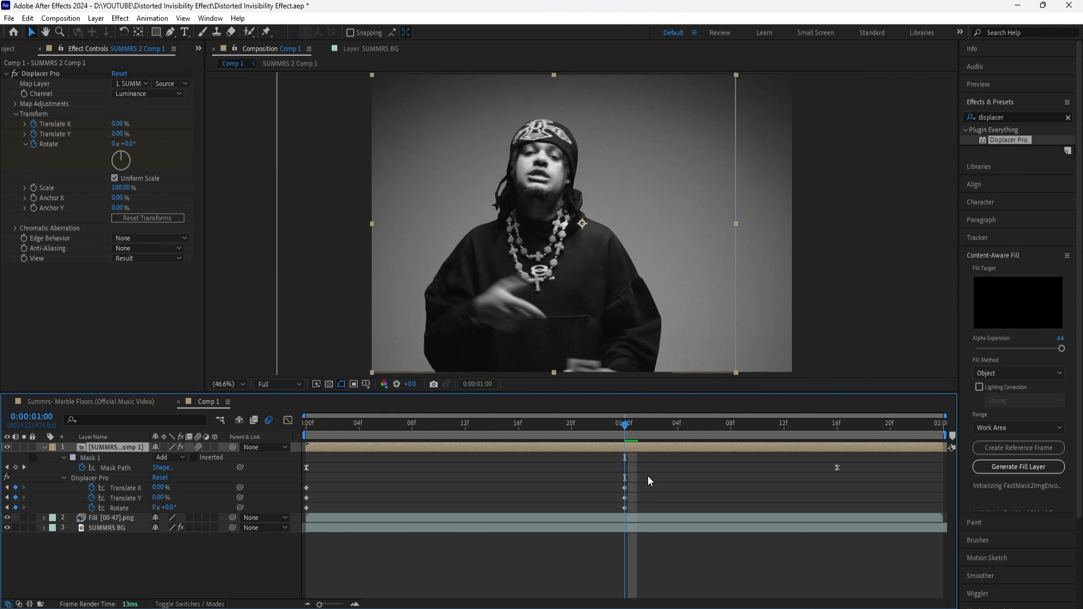
- Apply Easy Ease to all Displacer Pro keyframes, preview the distortion and return to the first frame
{"action": "left_click_drag", "start_coordinate": [647, 481], "coordinate": [301, 523]}
{"action": "right_click", "coordinate": [625, 497]}
{"action": "mouse_move", "coordinate": [688, 484]}
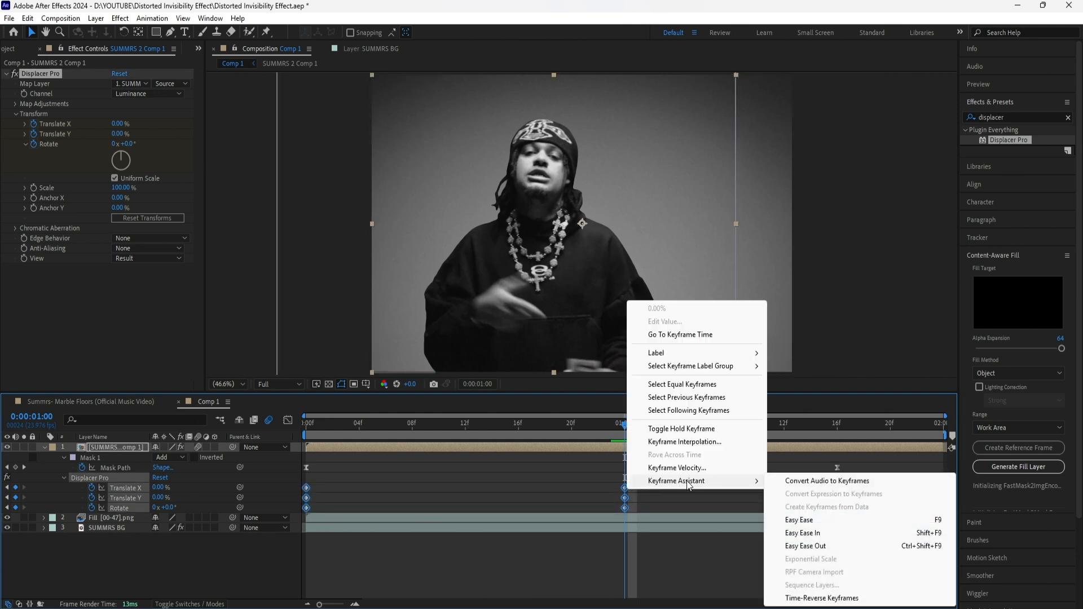
{"action": "left_click", "coordinate": [799, 519]}
{"action": "key", "text": "space"}
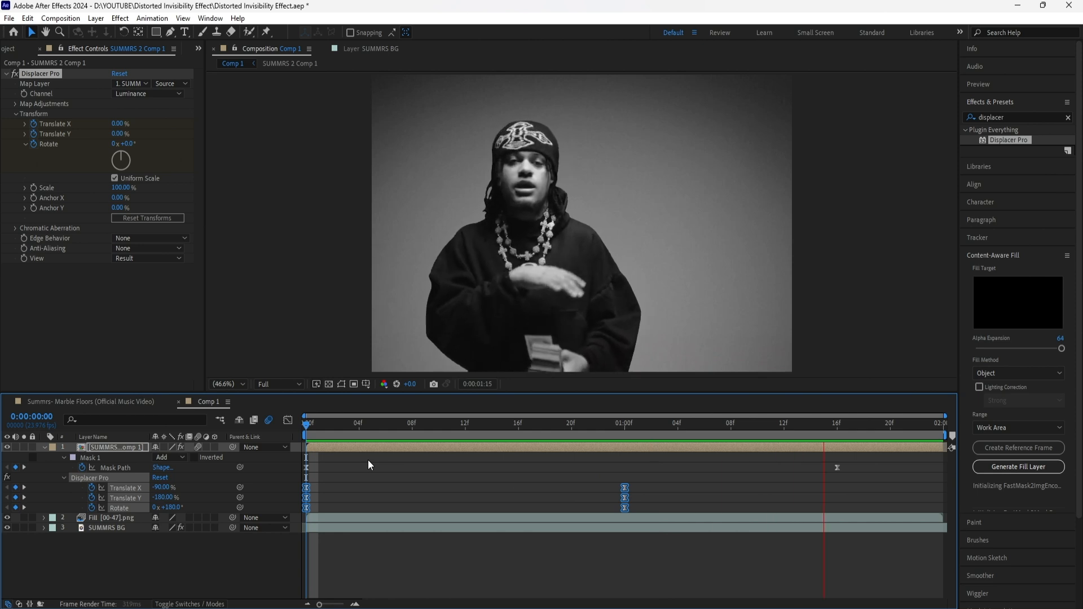
{"action": "left_click_drag", "start_coordinate": [429, 435], "coordinate": [306, 435]}
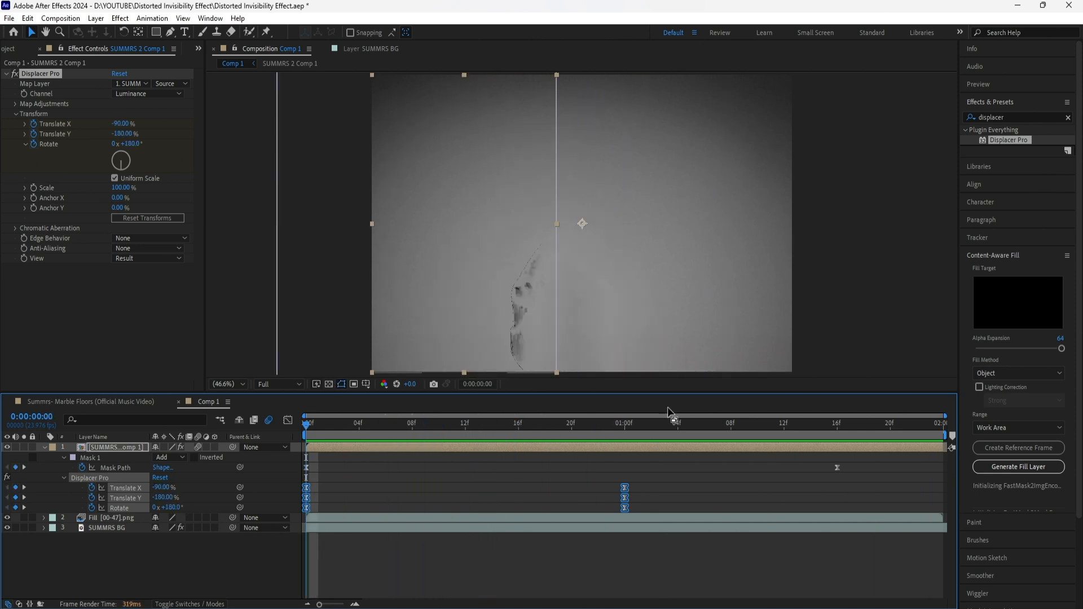
- Apply the Find Edges effect to the performer's SUMMRS 2 Comp 1 layer below Displacer Pro, with Invert enabled
{"action": "left_click", "coordinate": [1068, 117]}
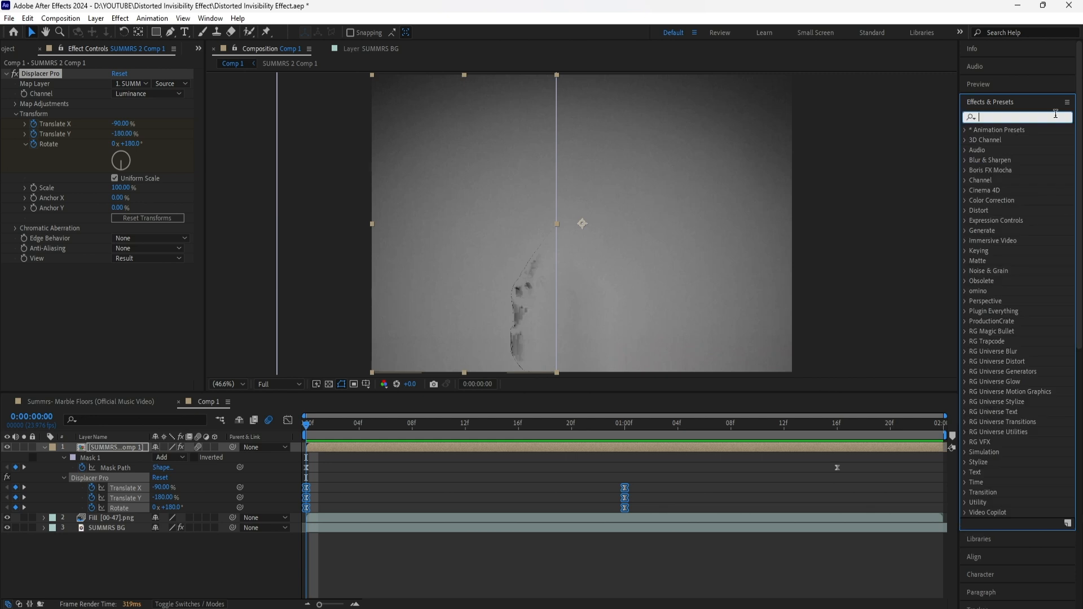
{"action": "left_click", "coordinate": [1055, 115]}
{"action": "type", "text": "find edges"}
{"action": "left_click_drag", "start_coordinate": [1014, 139], "coordinate": [114, 273]}
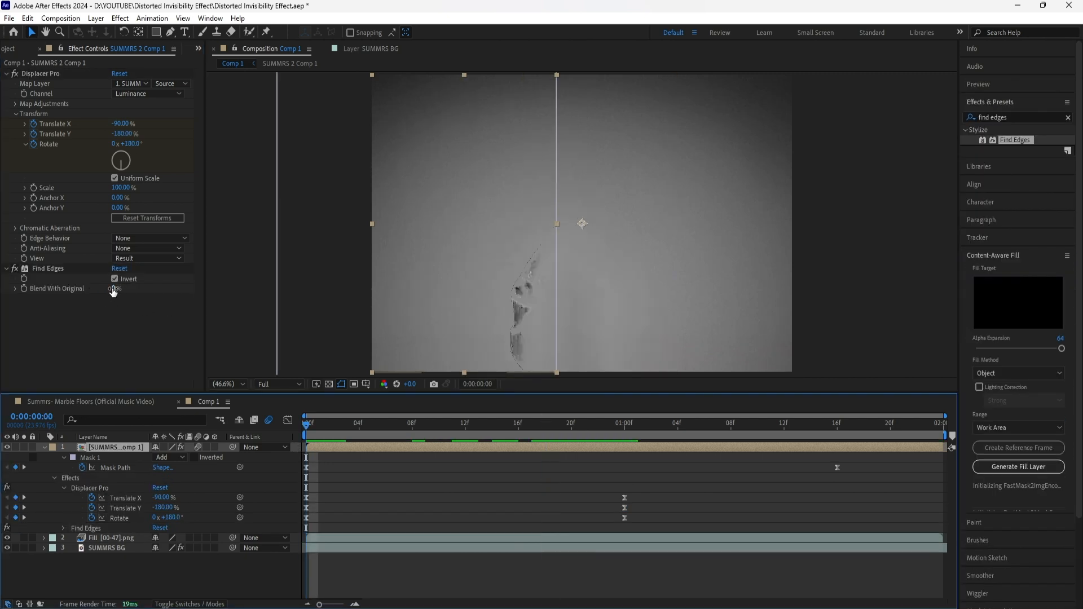
- Keyframe Find Edges' Blend With Original from 0% at the first frame to 100% at 0:00:01:00
{"action": "left_click", "coordinate": [25, 289]}
{"action": "key", "text": "space"}
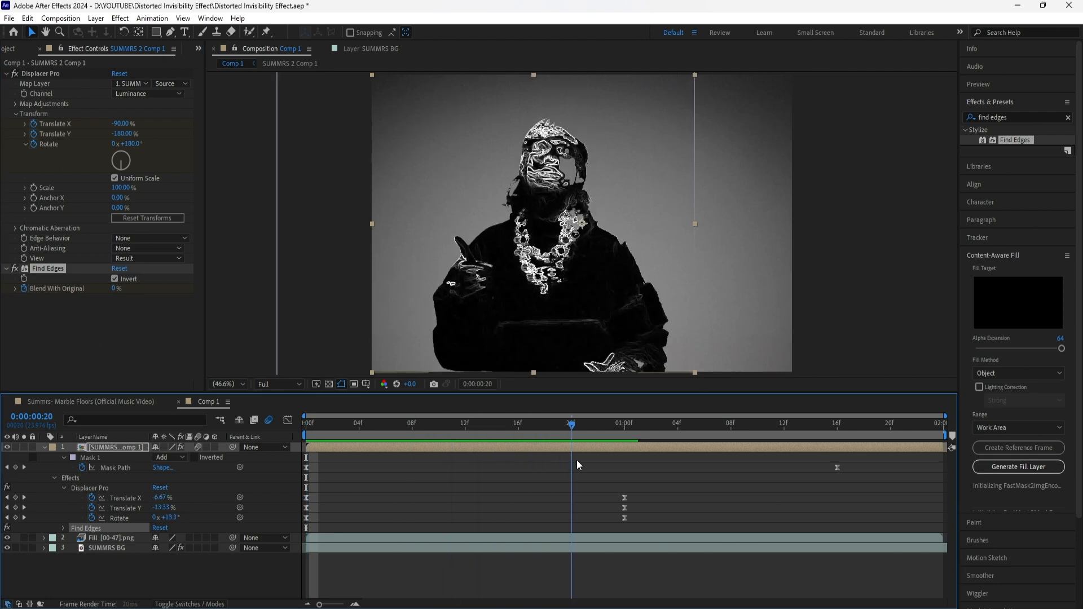
{"action": "left_click_drag", "start_coordinate": [125, 289], "coordinate": [260, 296]}
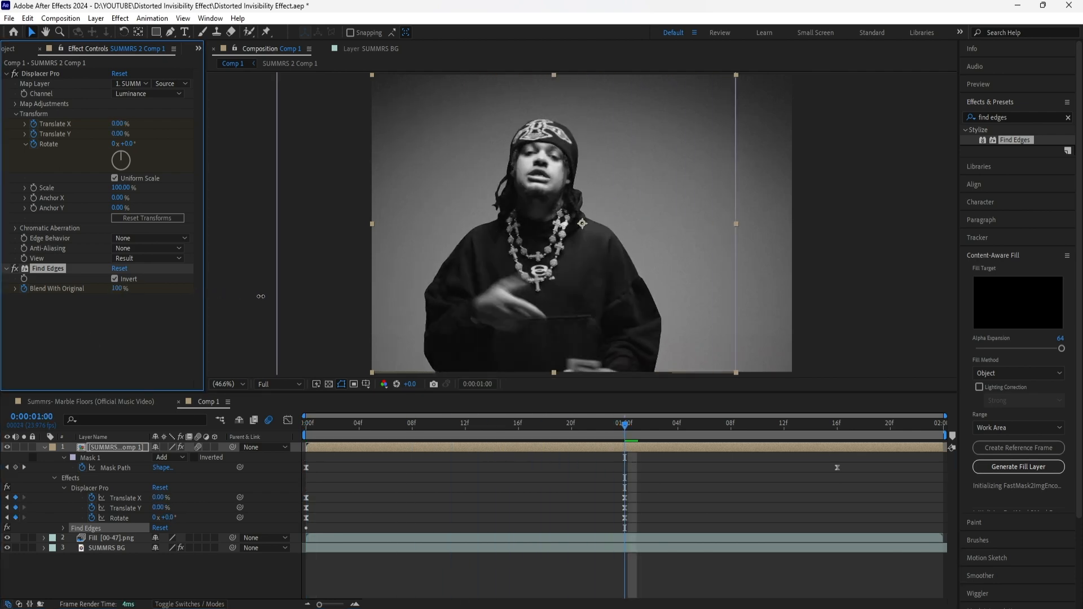
- Reveal the layer's keyframes, apply Easy Ease to both Blend With Original keyframes and preview the edge transition
{"action": "left_click", "coordinate": [635, 529]}
{"action": "key", "text": "u"}
{"action": "key", "text": "u"}
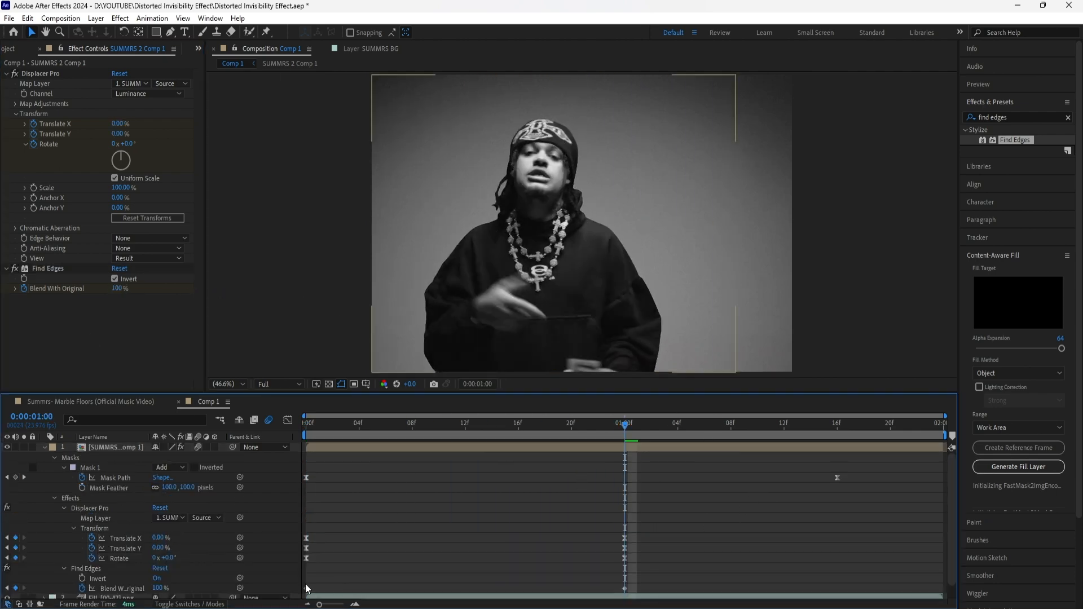
{"action": "right_click", "coordinate": [622, 592]}
{"action": "key", "text": "F9"}
{"action": "key", "text": "space"}
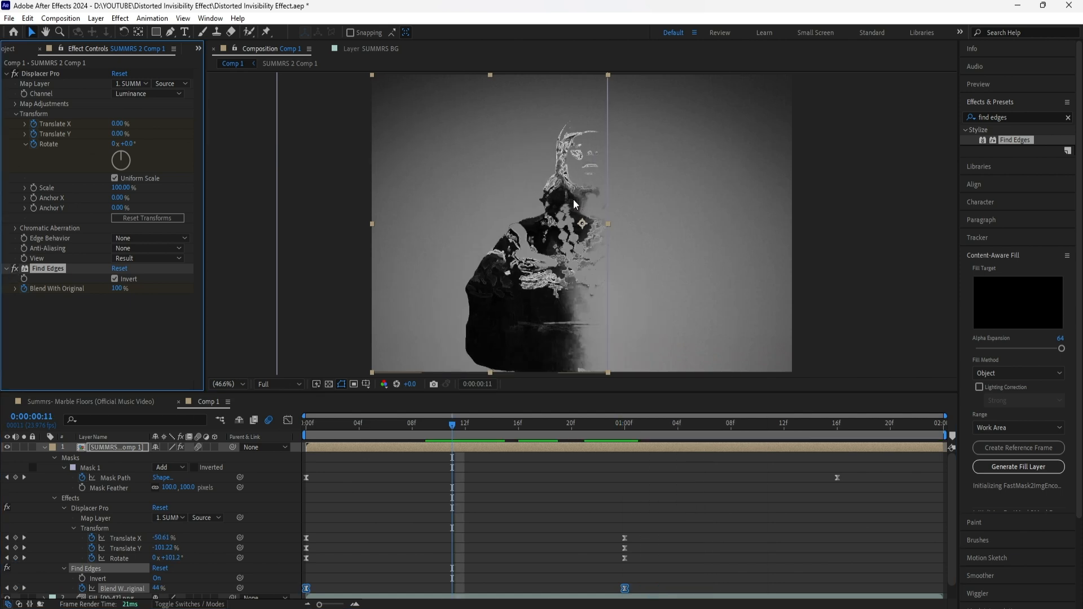
- Compare the frame at 0:00:00:11 with Find Edges disabled and enabled again
{"action": "left_click", "coordinate": [16, 269]}
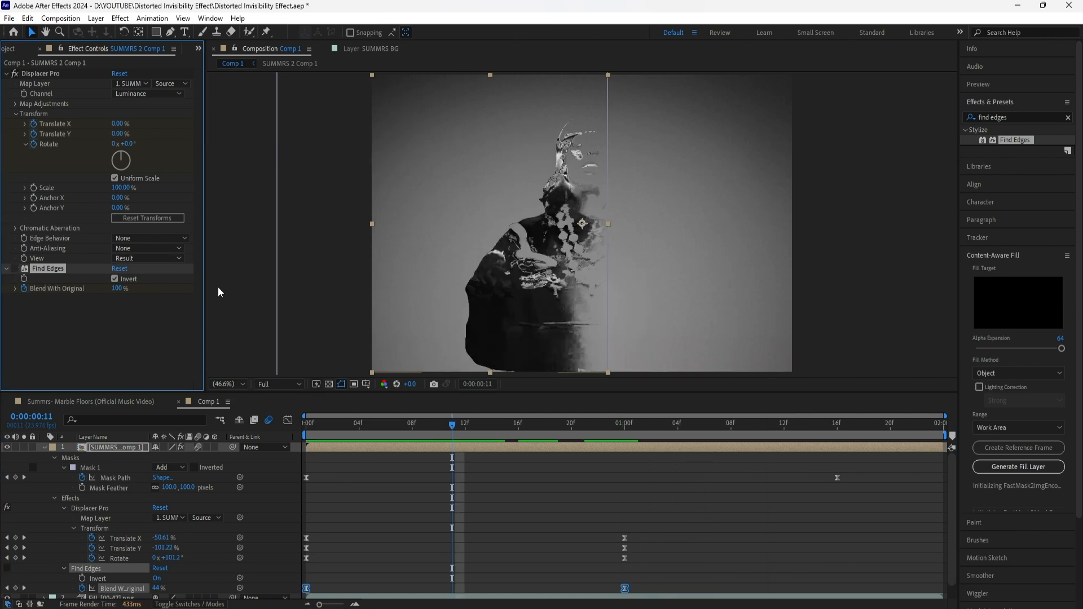
{"action": "left_click", "coordinate": [16, 269]}
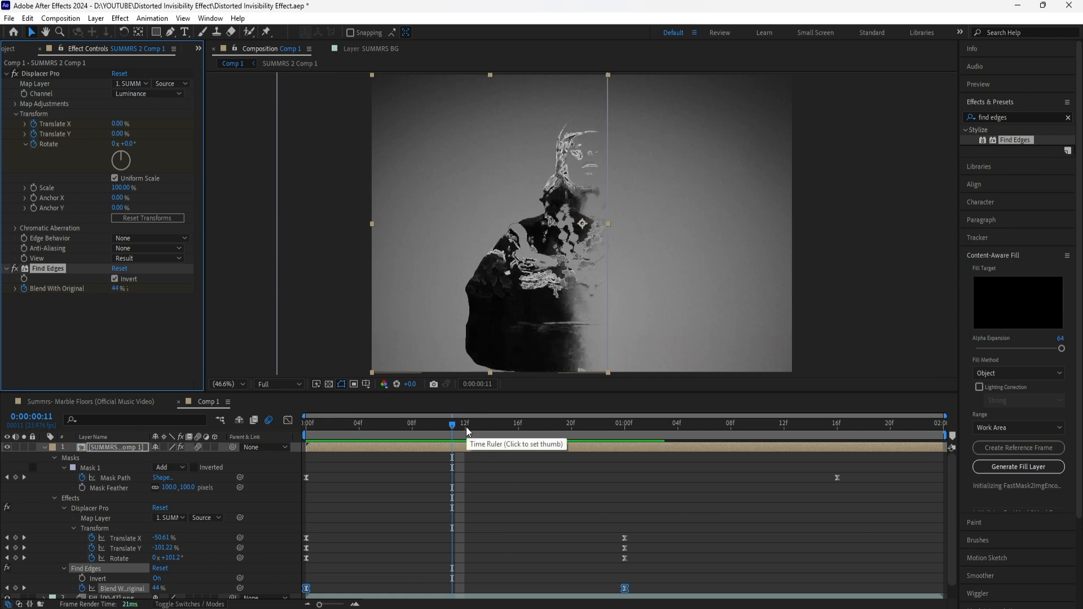
{"action": "left_click_drag", "start_coordinate": [467, 431], "coordinate": [452, 463]}
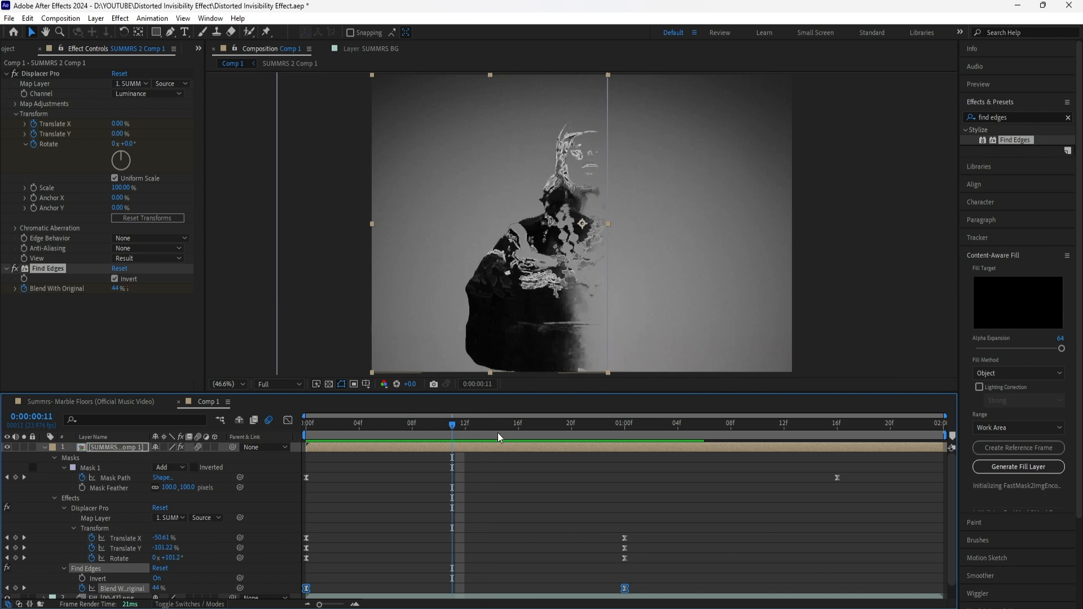
- Apply the Stylize Glow effect to the performer's layer, below Find Edges
{"action": "left_click", "coordinate": [1068, 117]}
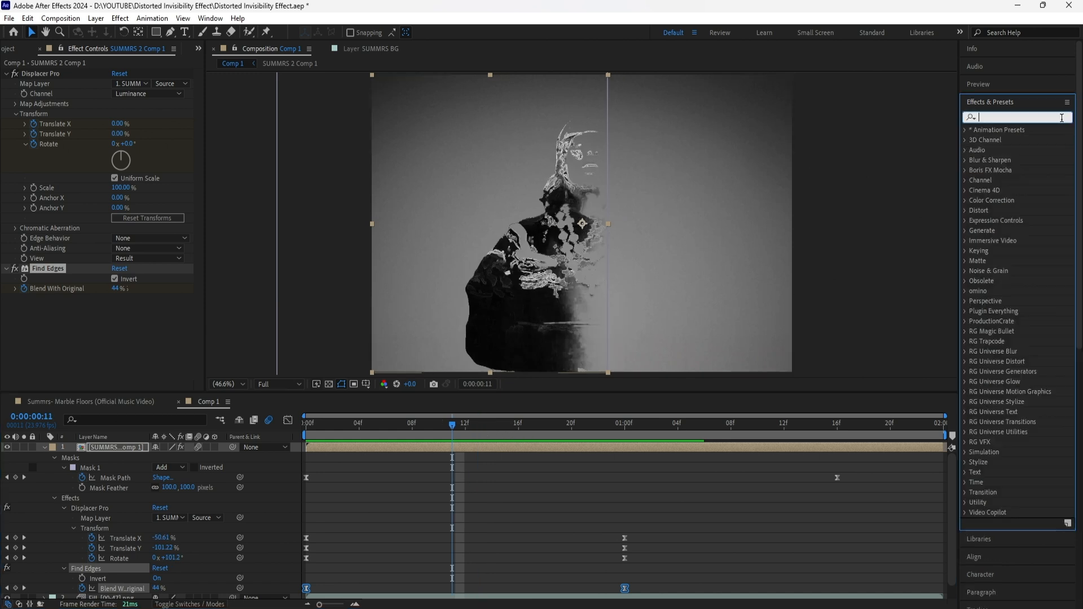
{"action": "type", "text": "glow"}
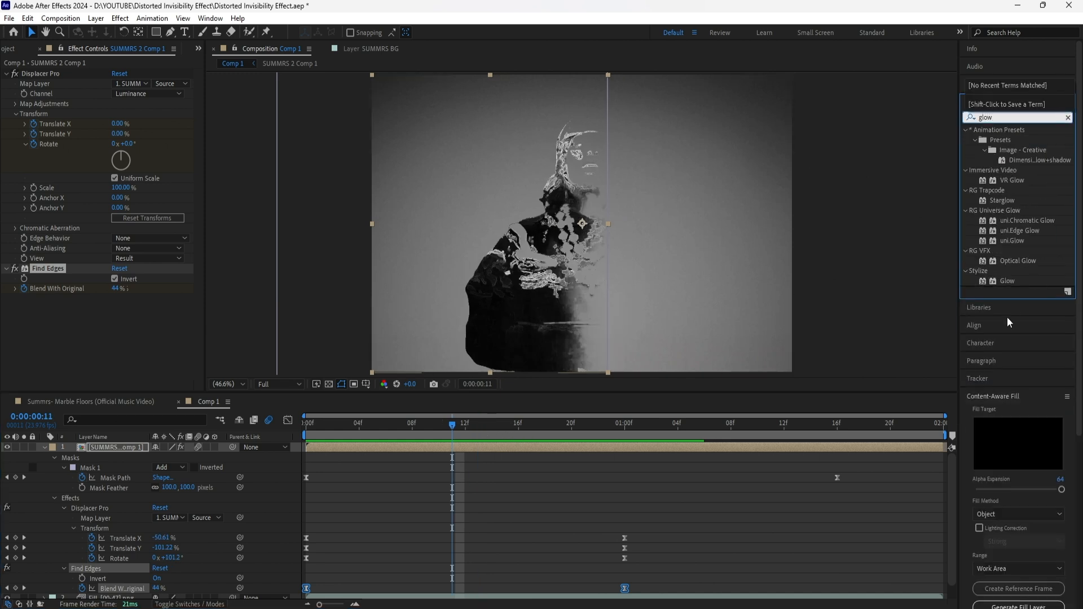
{"action": "left_click_drag", "start_coordinate": [1007, 280], "coordinate": [367, 446]}
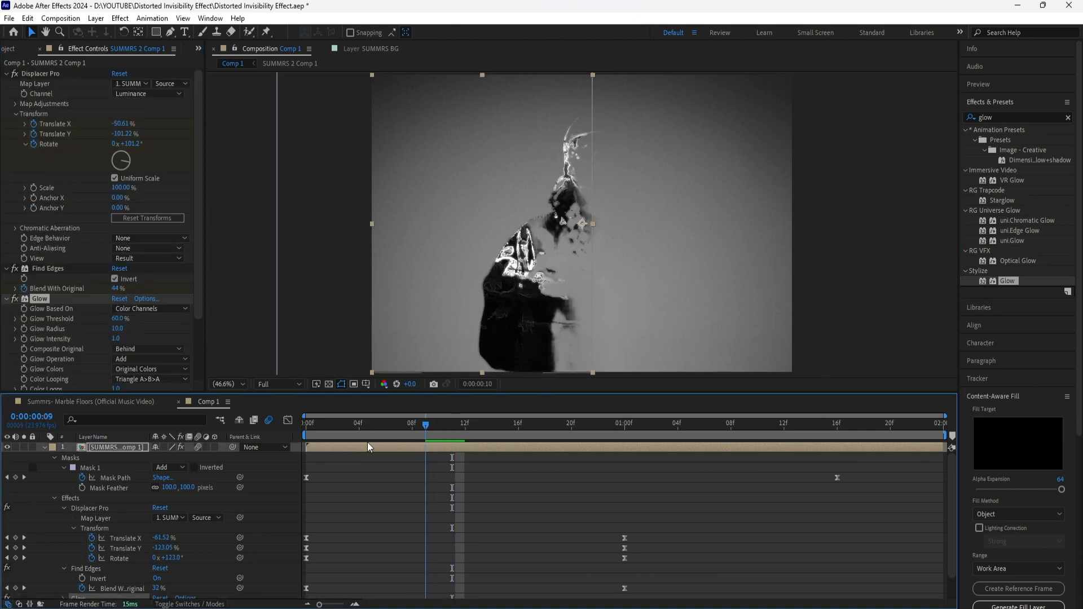
- Keyframe Glow Intensity from 4 at the first frame to 0 at 0:00:01:00
{"action": "key", "text": "Home"}
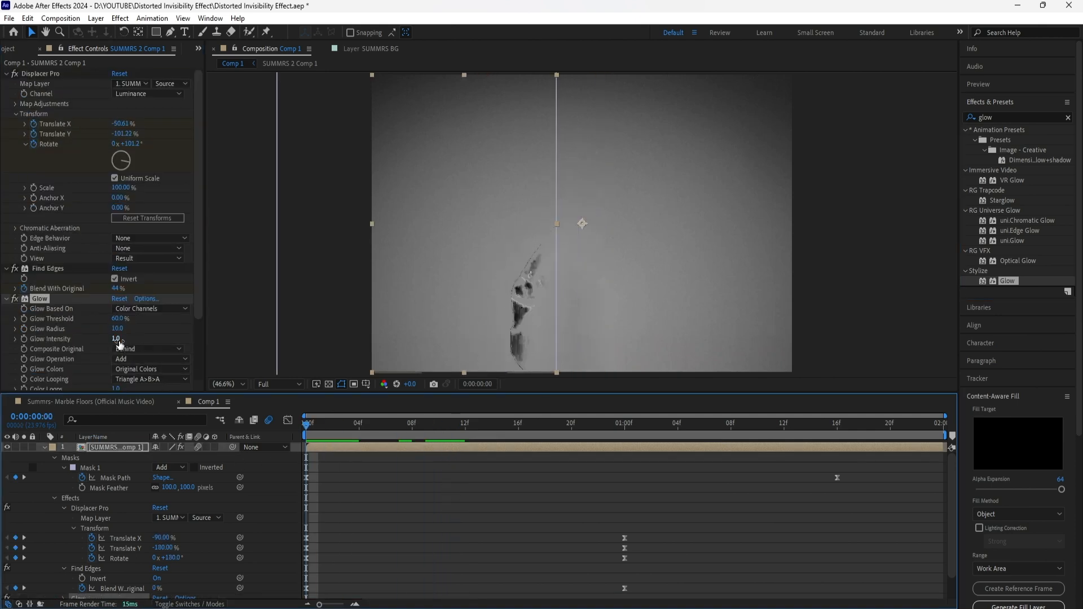
{"action": "left_click", "coordinate": [118, 339]}
{"action": "type", "text": "4"}
{"action": "left_click_drag", "start_coordinate": [306, 423], "coordinate": [624, 423]}
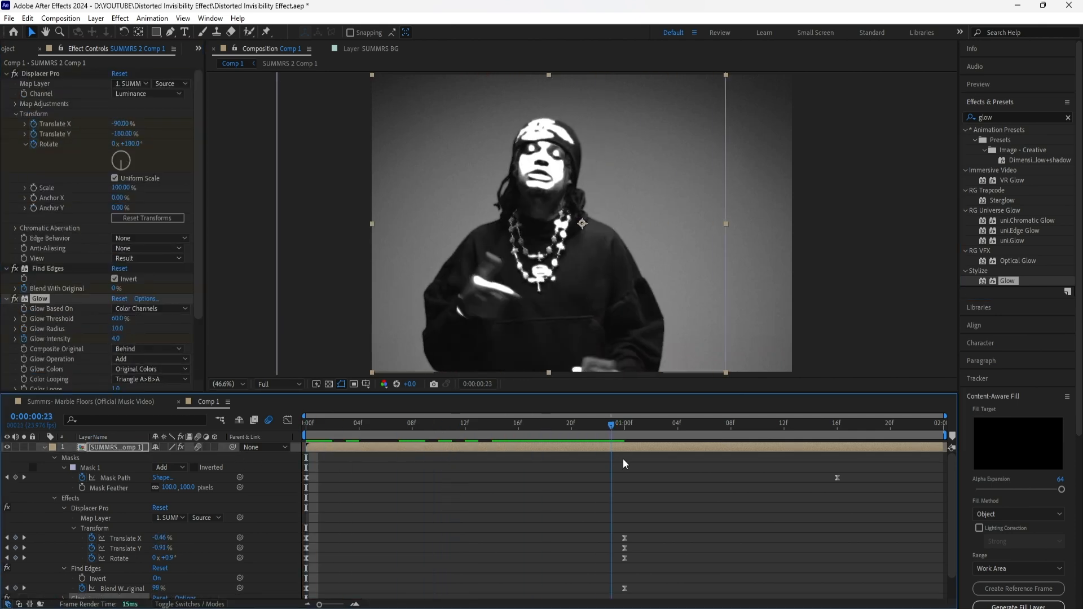
{"action": "left_click", "coordinate": [121, 339]}
{"action": "type", "text": "0"}
{"action": "key", "text": "Return"}
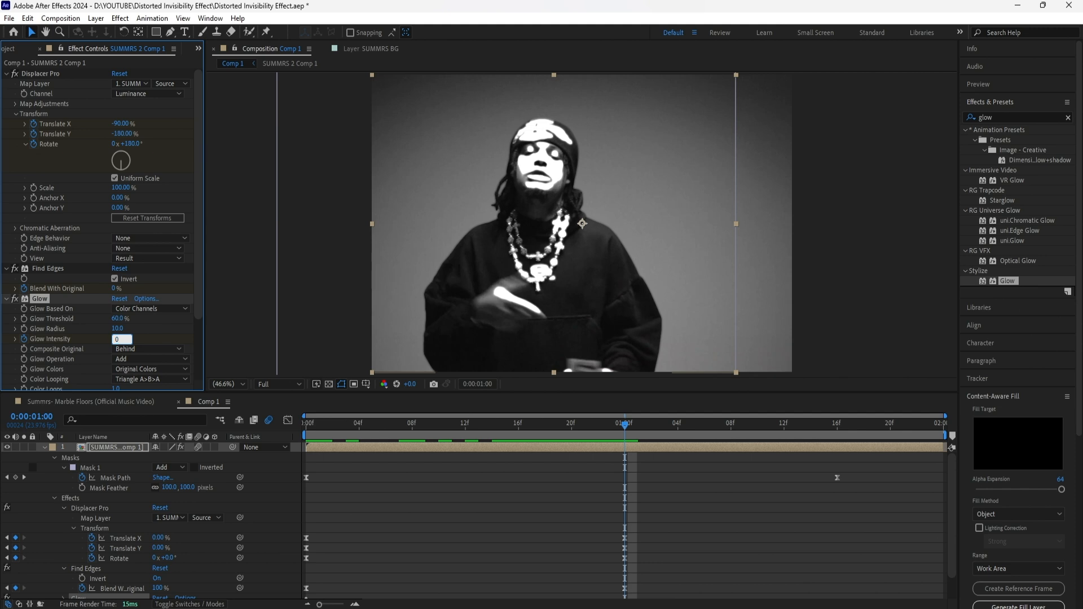
- Apply Easy Ease to both Glow Intensity keyframes and check the glow at 0:00:00:13
{"action": "key", "text": "u"}
{"action": "left_click_drag", "start_coordinate": [631, 543], "coordinate": [301, 550]}
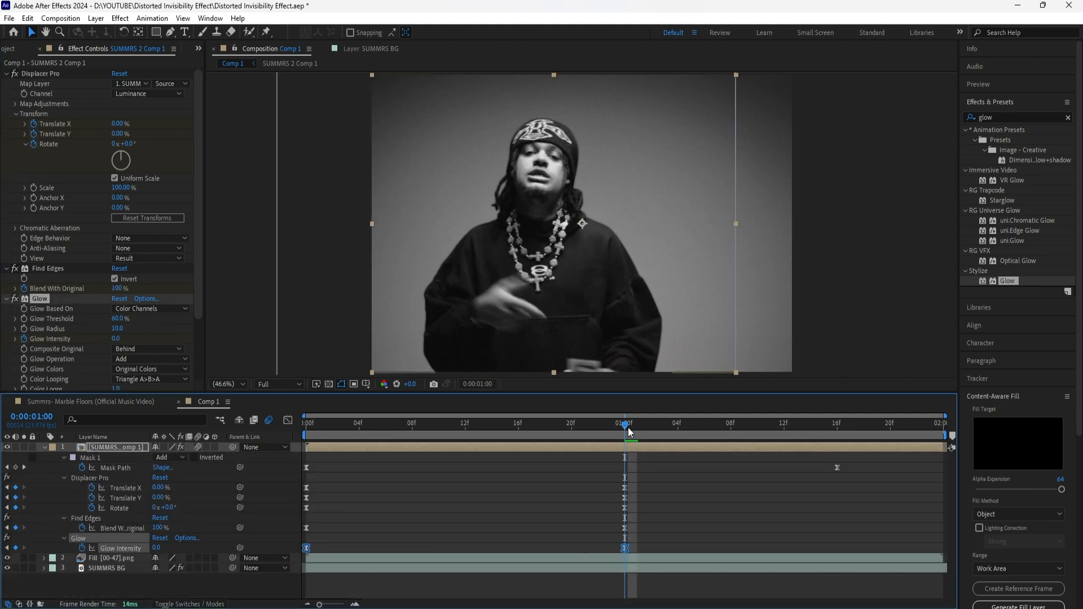
{"action": "left_click_drag", "start_coordinate": [630, 432], "coordinate": [482, 485]}
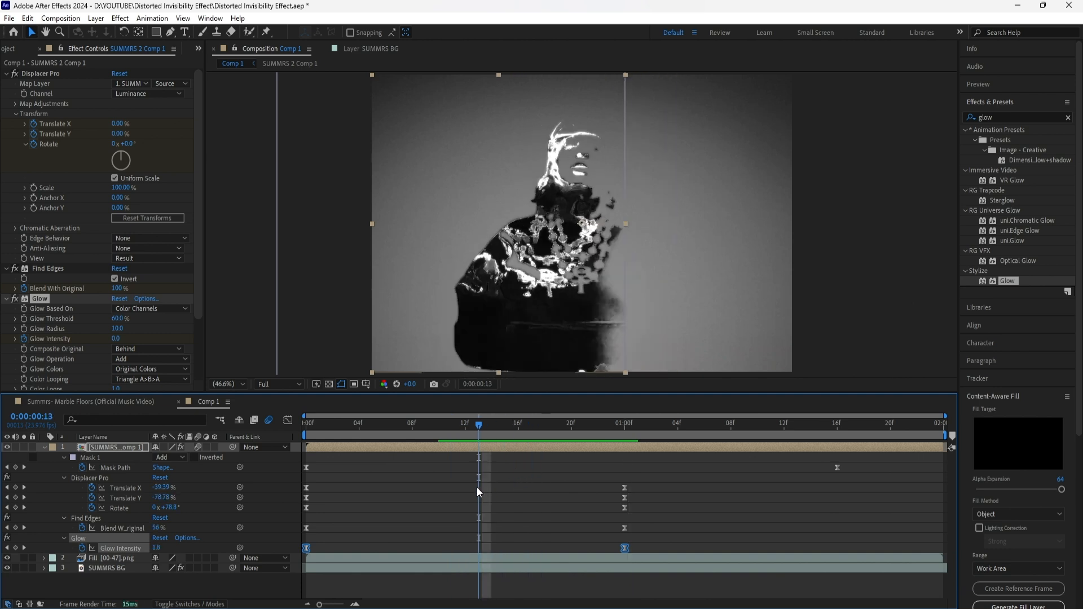
- Preview the combined distortion, edge and glow animation from the first frame
{"action": "left_click", "coordinate": [282, 381]}
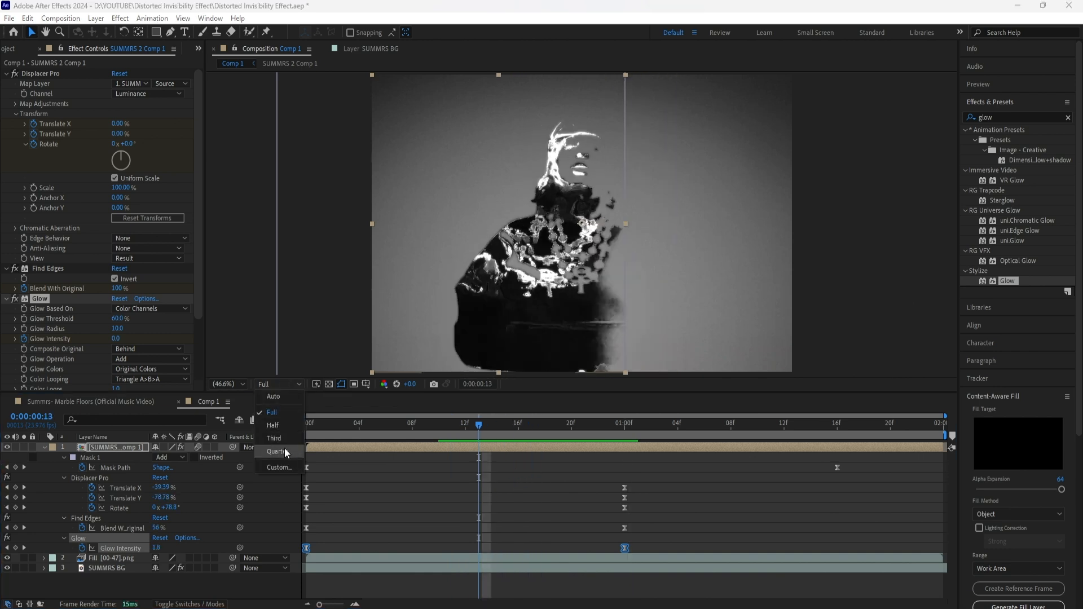
{"action": "left_click", "coordinate": [384, 495]}
{"action": "key", "text": "space"}
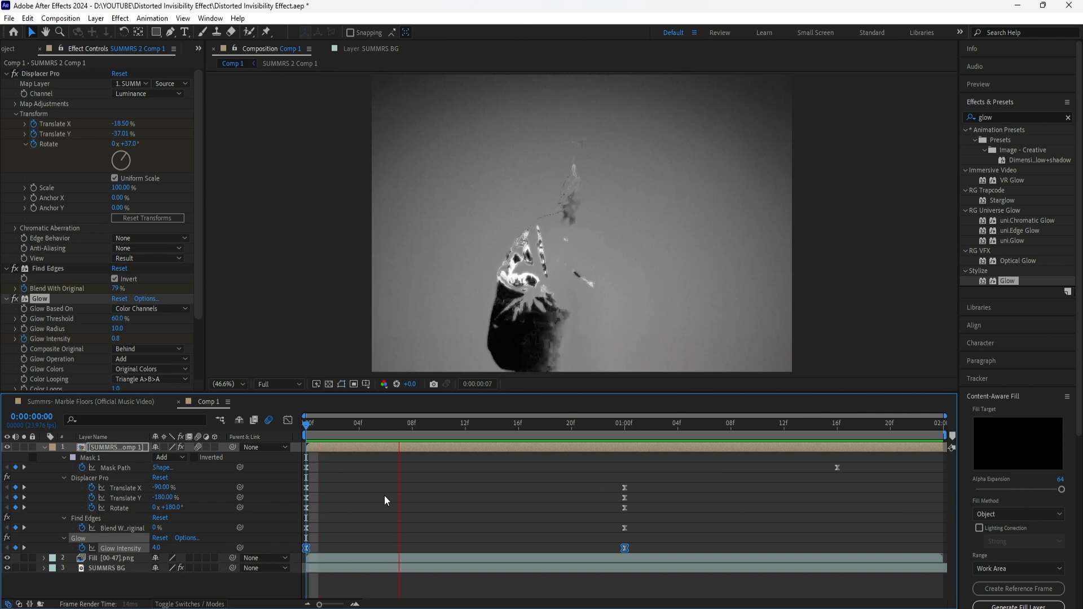